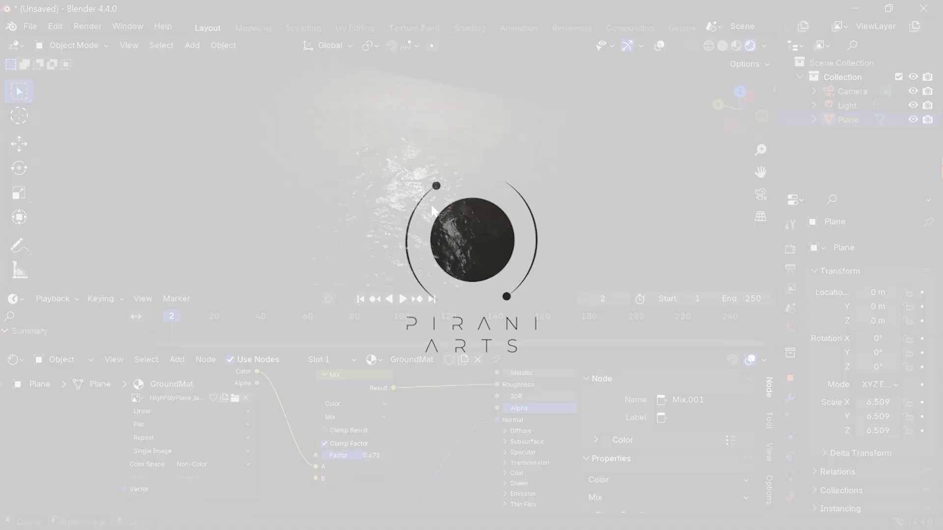
Step: Play the water-flow animation on the plane in the rendered viewport and return the timeline to its beginning
mouse_move(432, 206)
middle_mouse_down()
mouse_move(471, 181)
mouse_move(511, 173)
mouse_move(420, 210)
middle_mouse_up()
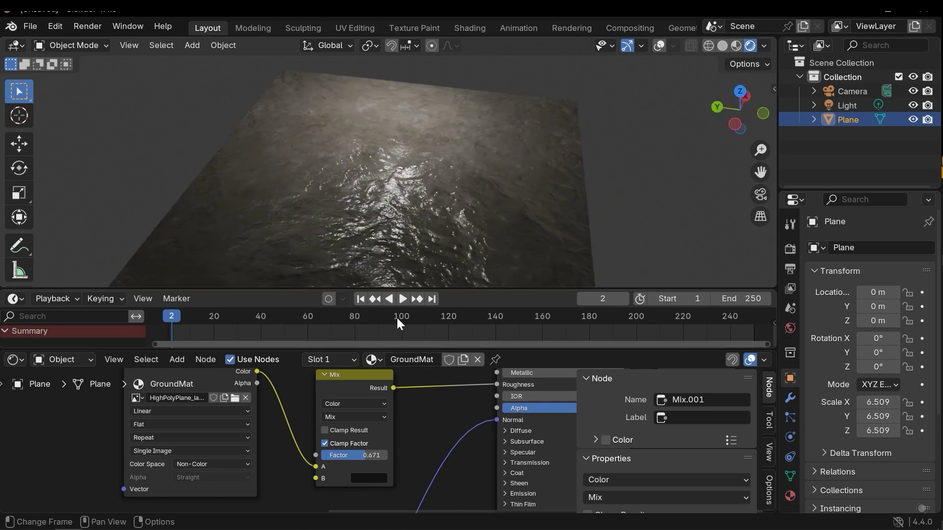
left_click(404, 301)
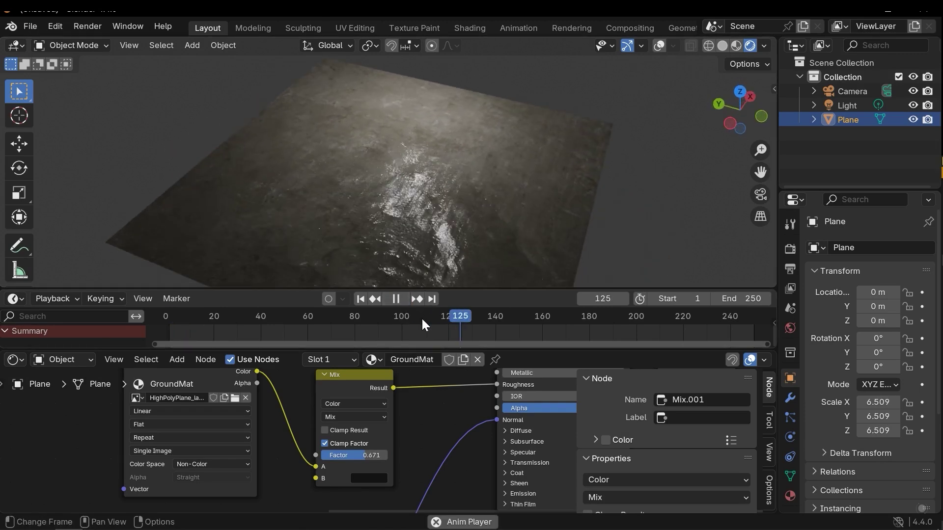
key("space")
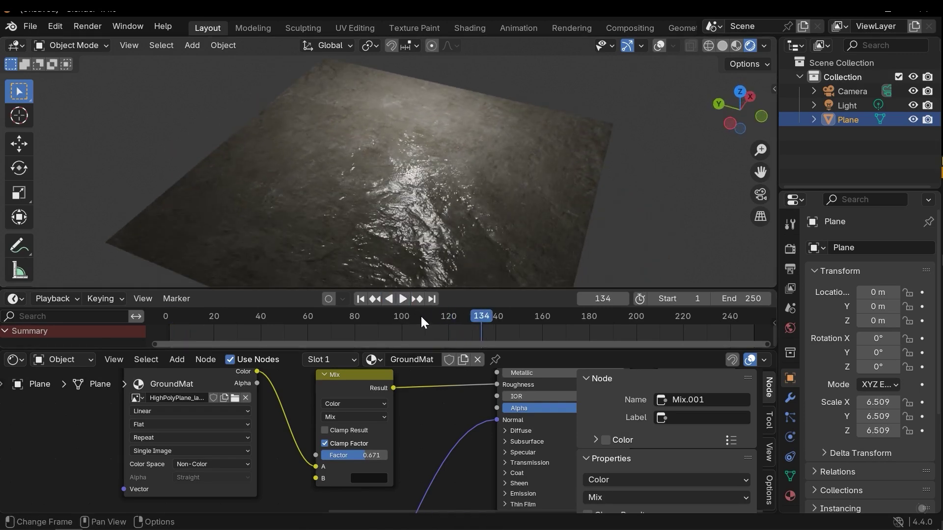
left_click_drag(421, 321, 172, 329)
key("Home")
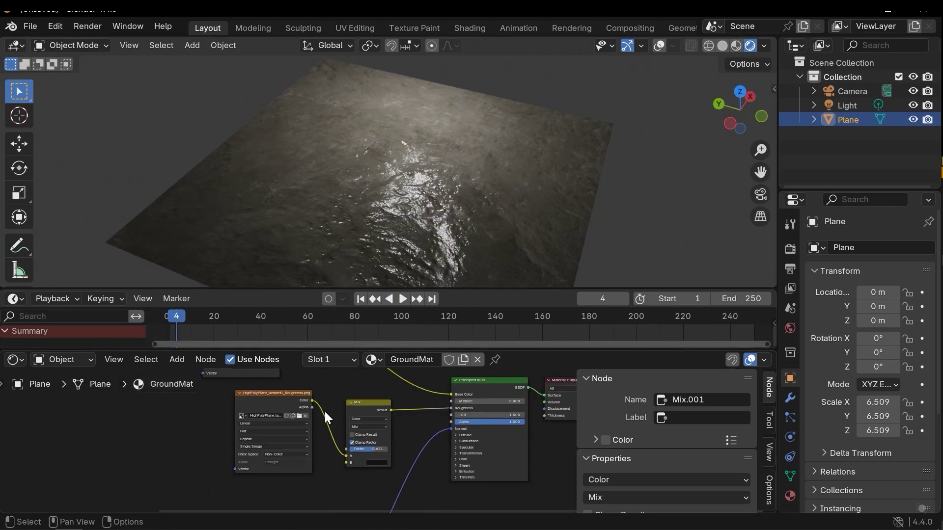
Step: Examine the Value, Mix and Normal Map node setup of the GroundMat material and replay the water animation
middle_click_drag(326, 413, 462, 449)
middle_click_drag(389, 425, 392, 435)
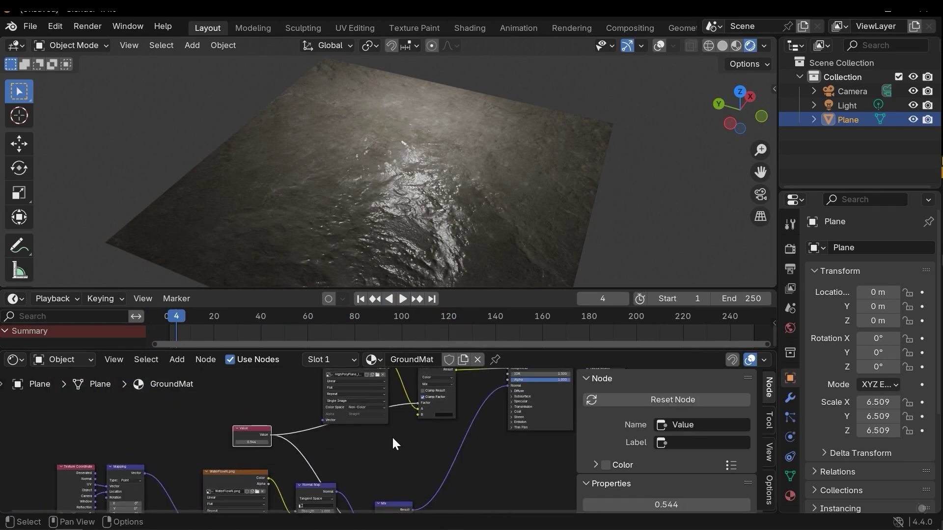
scroll(390, 432, "up", 5)
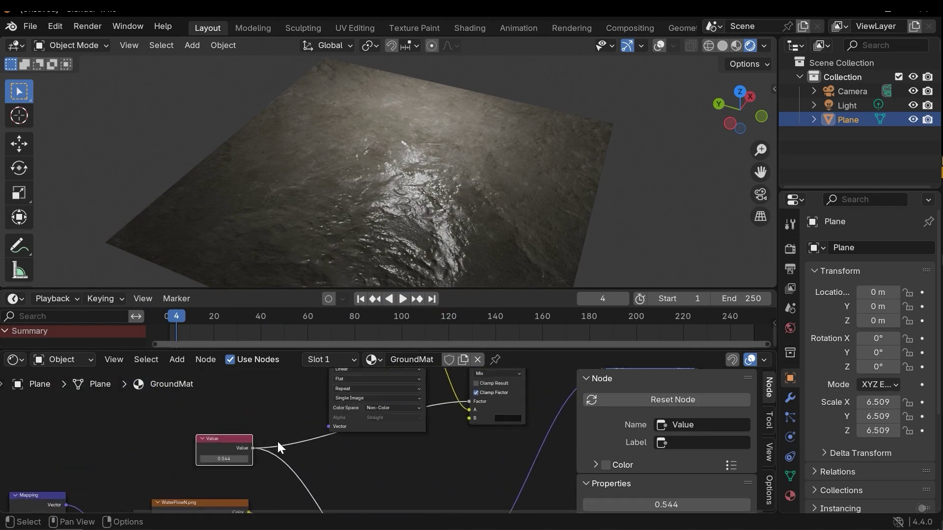
middle_click_drag(278, 444, 237, 429)
left_click_drag(182, 436, 212, 447)
key("space")
middle_click_drag(463, 156, 506, 146)
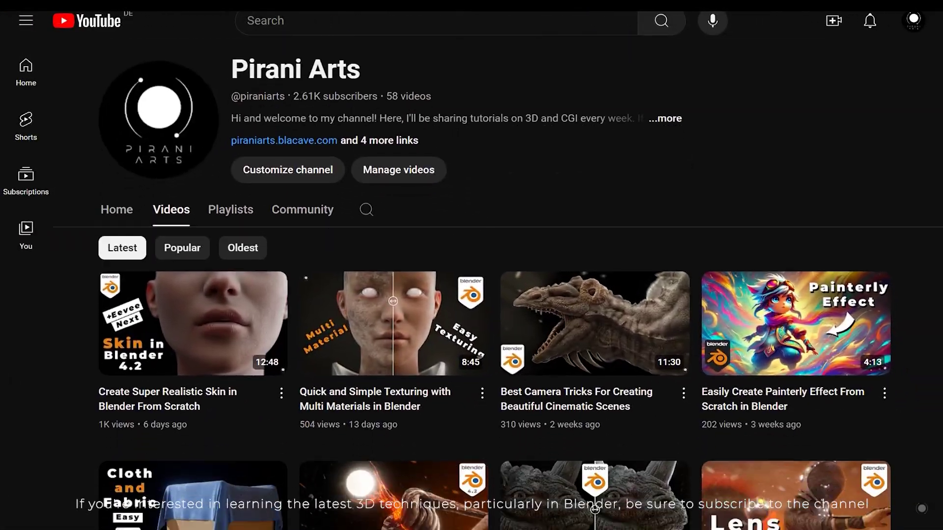
Step: Look through the Pirani Arts channel's videos and the 3D creature models listed in the asset store
scroll(471, 295, "down", 3)
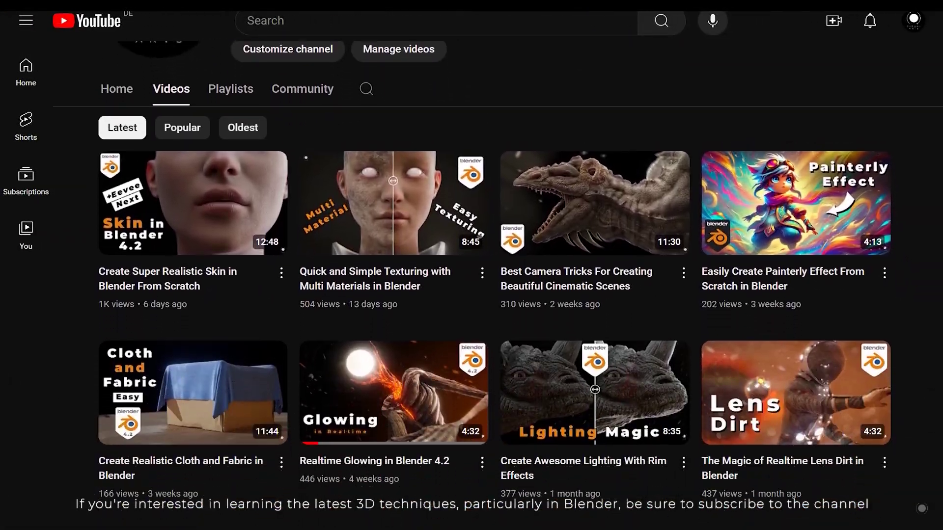
scroll(498, 285, "down", 9)
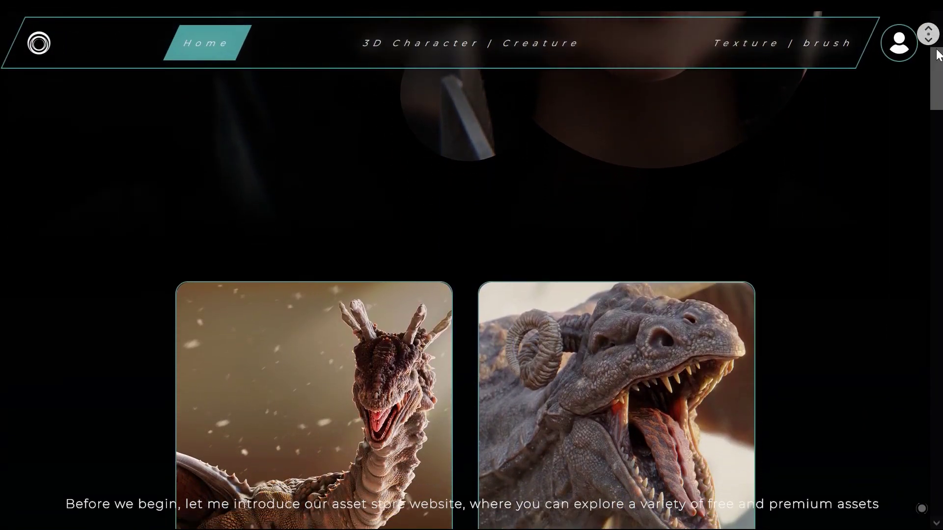
scroll(937, 54, "down", 5)
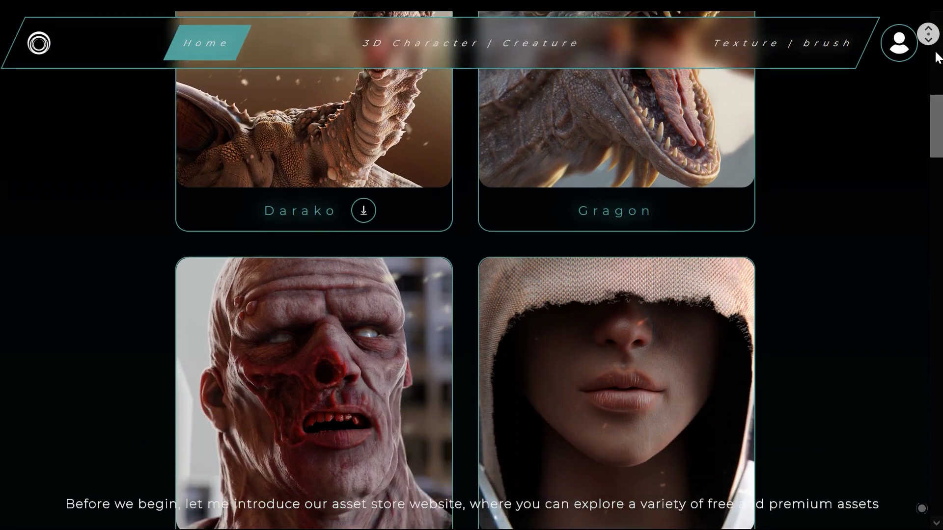
scroll(937, 57, "down", 8)
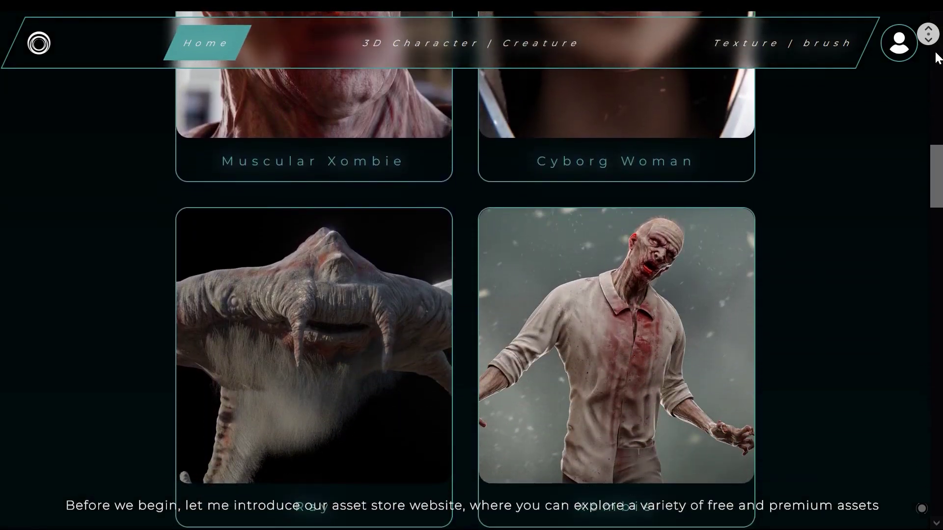
scroll(937, 57, "down", 8)
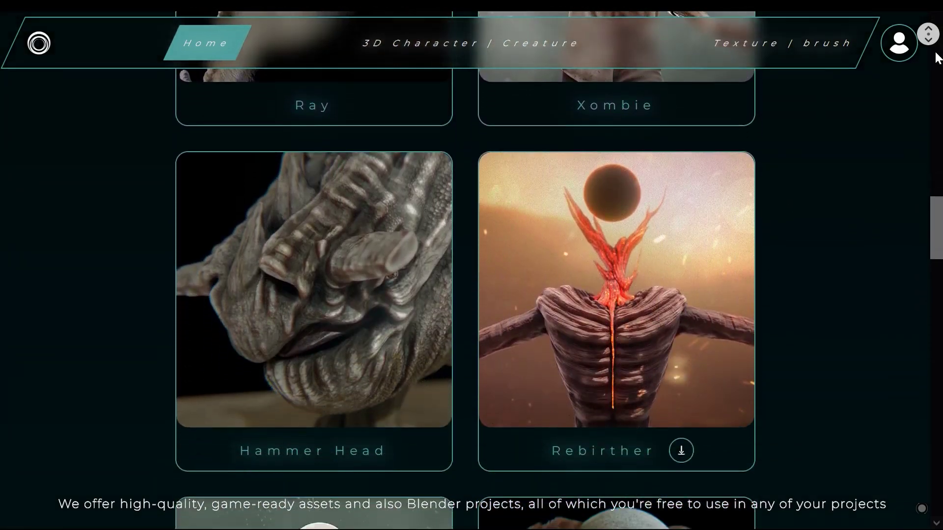
scroll(937, 56, "down", 6)
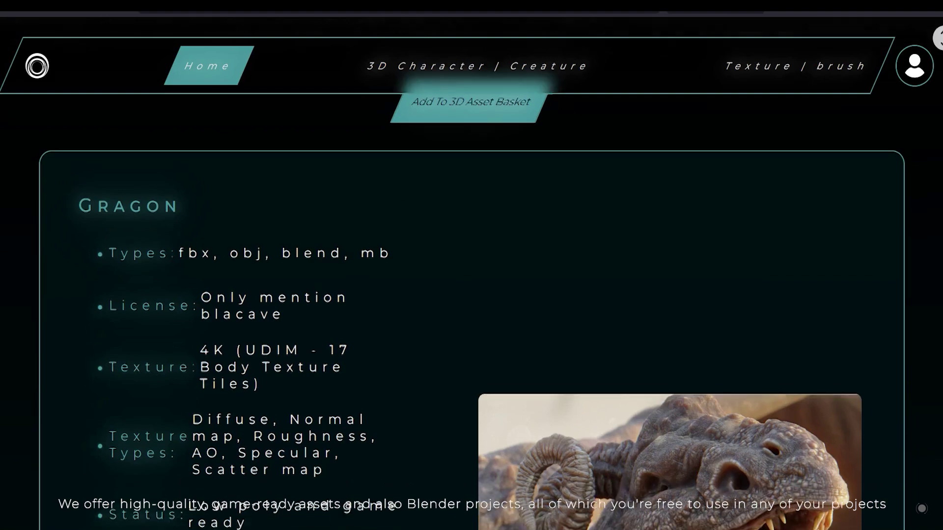
Step: Examine the Gragon asset's specifications and preview images on its store page
scroll(471, 294, "down", 9)
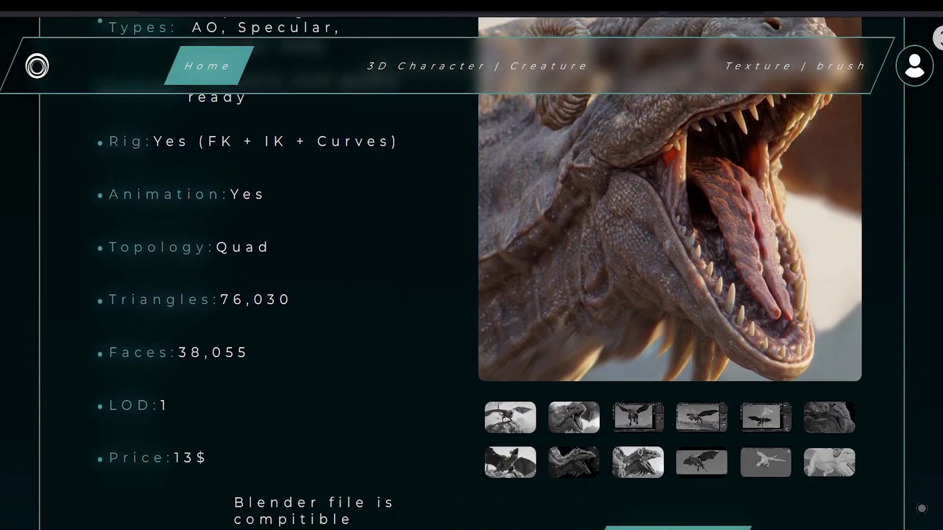
scroll(471, 294, "down", 6)
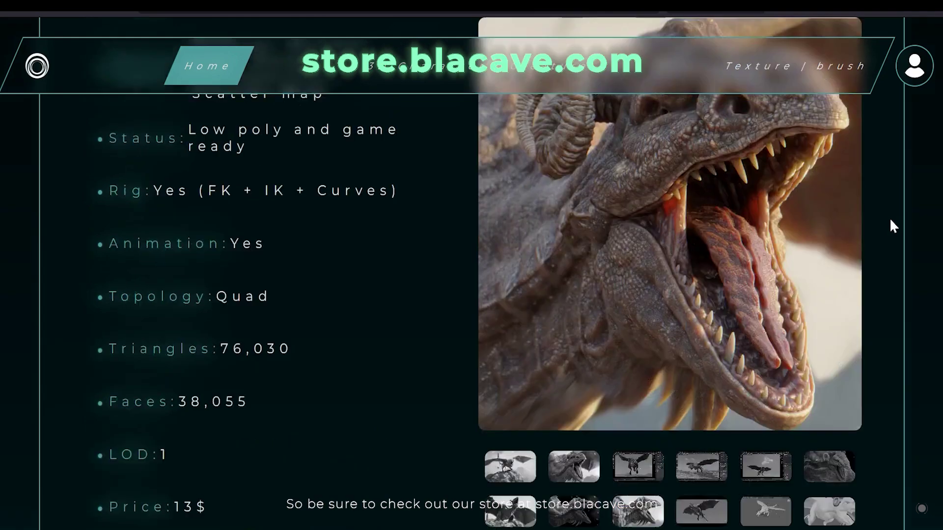
left_click(590, 474)
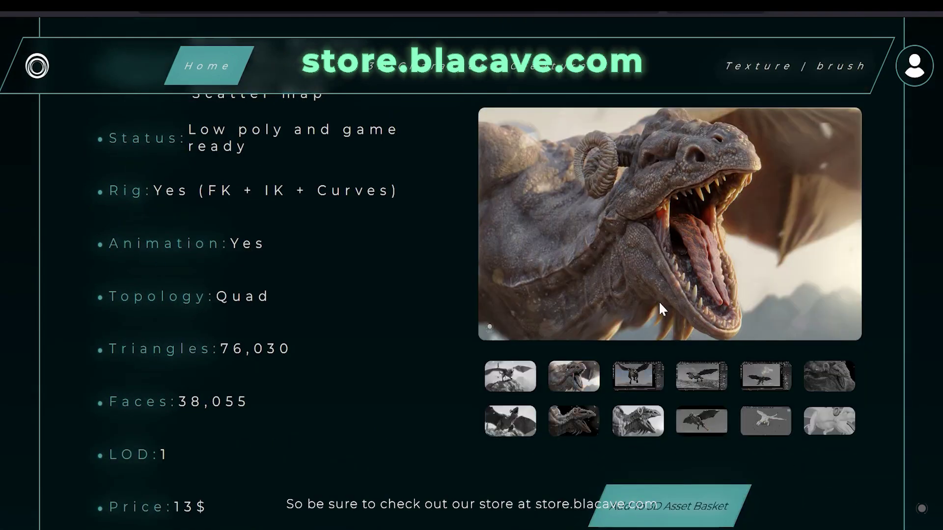
left_click(805, 385)
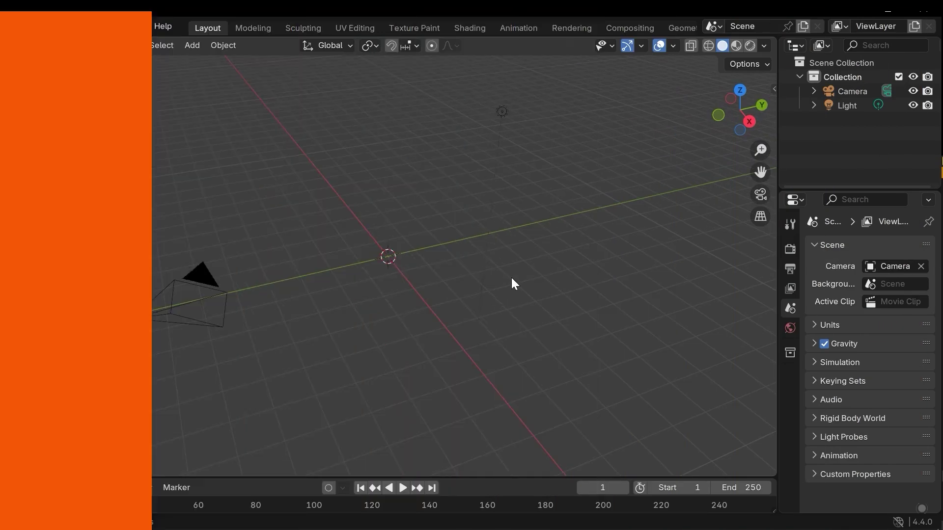
Step: Add a mesh plane to the scene and scale it up to about 6.5
key("shift+a")
mouse_move(516, 271)
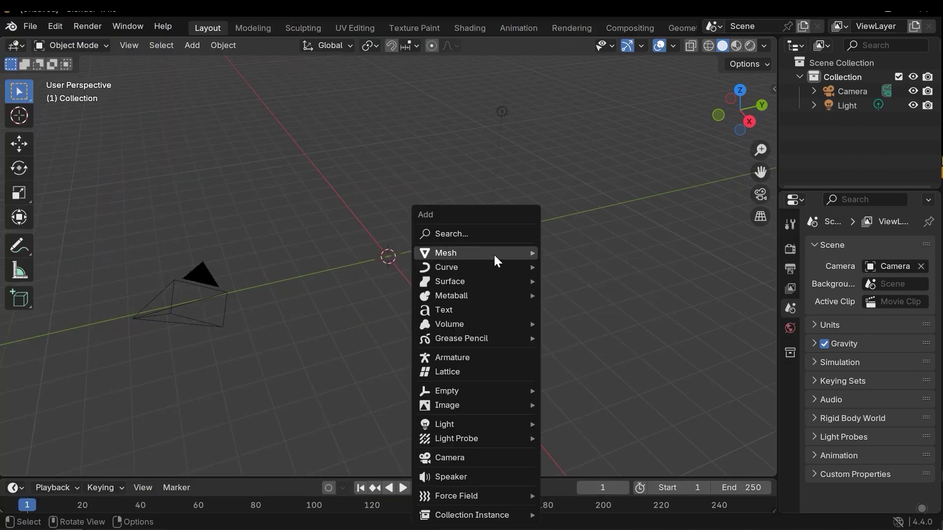
mouse_move(494, 253)
left_click(568, 252)
middle_click_drag(451, 320, 494, 333)
key("s")
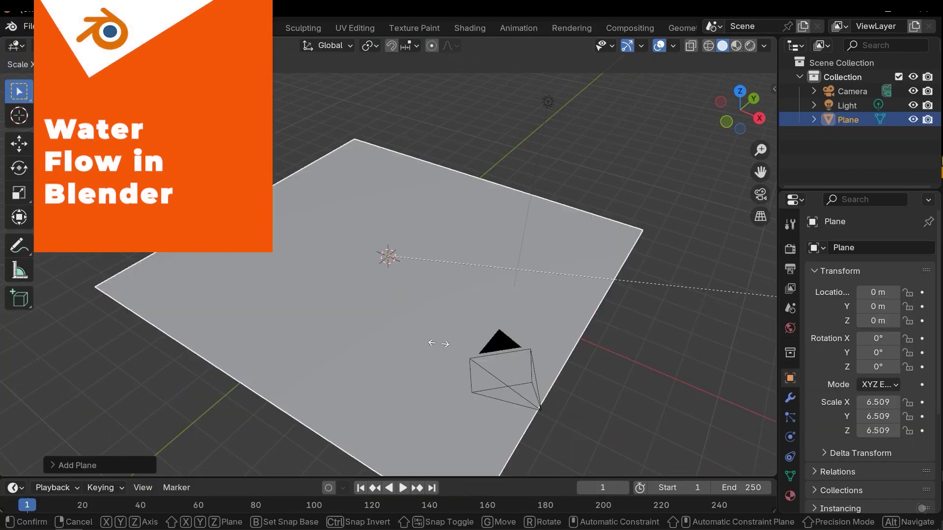
left_click(437, 341)
middle_click_drag(388, 328, 369, 321)
middle_click_drag(461, 328, 363, 450)
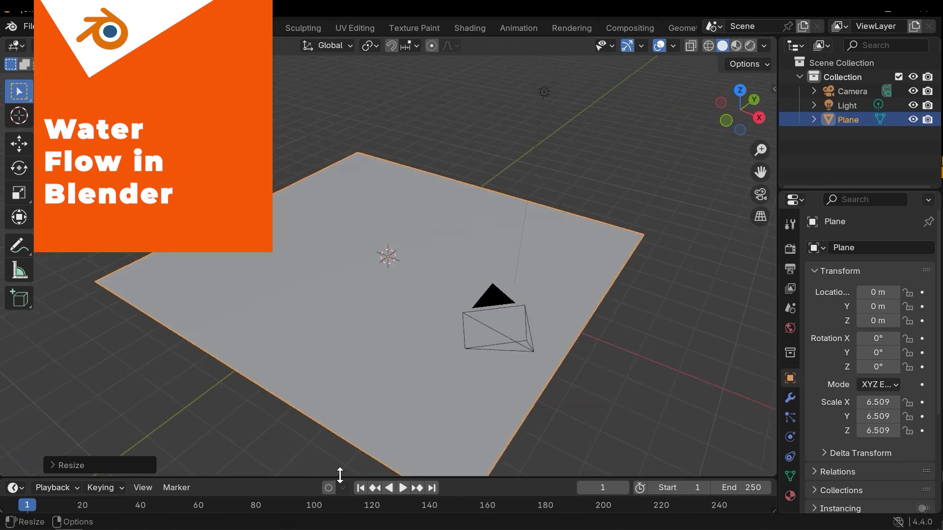
Step: Enlarge the timeline area to nearly a third of the window's height and turn it into a Shader Editor
left_click_drag(339, 475, 343, 349)
left_click(18, 362)
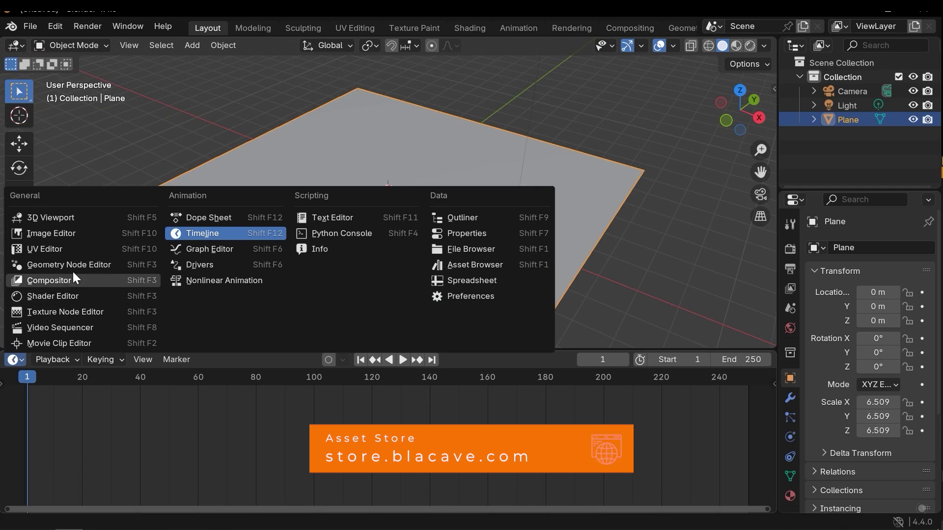
left_click(51, 296)
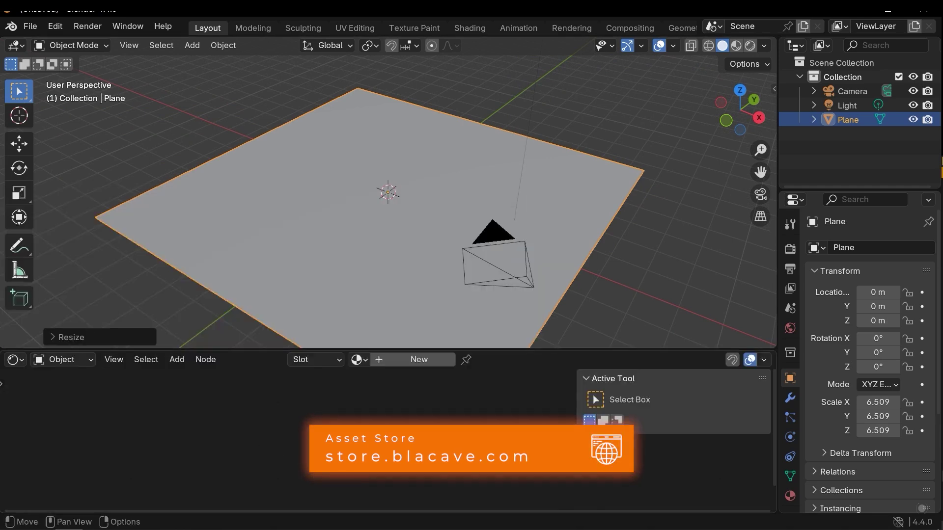
Step: Create a new material on the plane and name it GroundMat
left_click(409, 359)
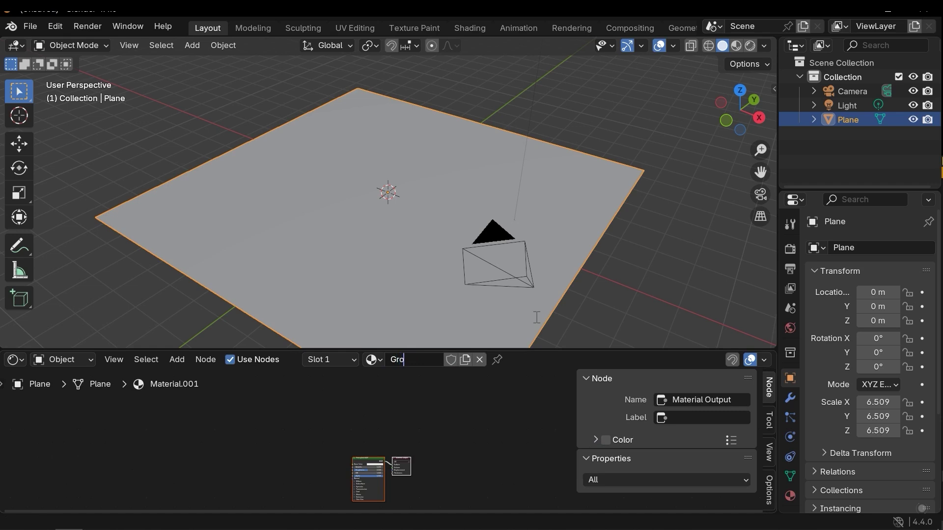
type("GroundMat")
key("Return")
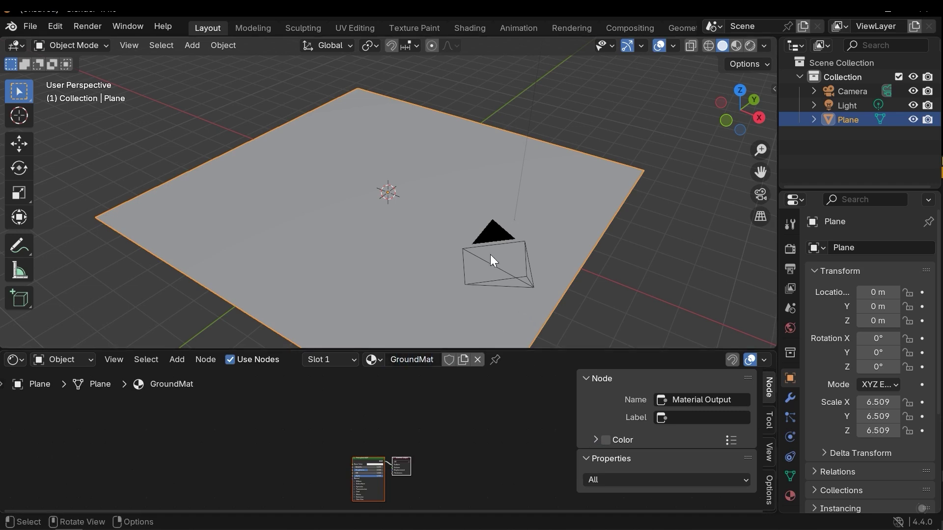
middle_click_drag(490, 255, 486, 249)
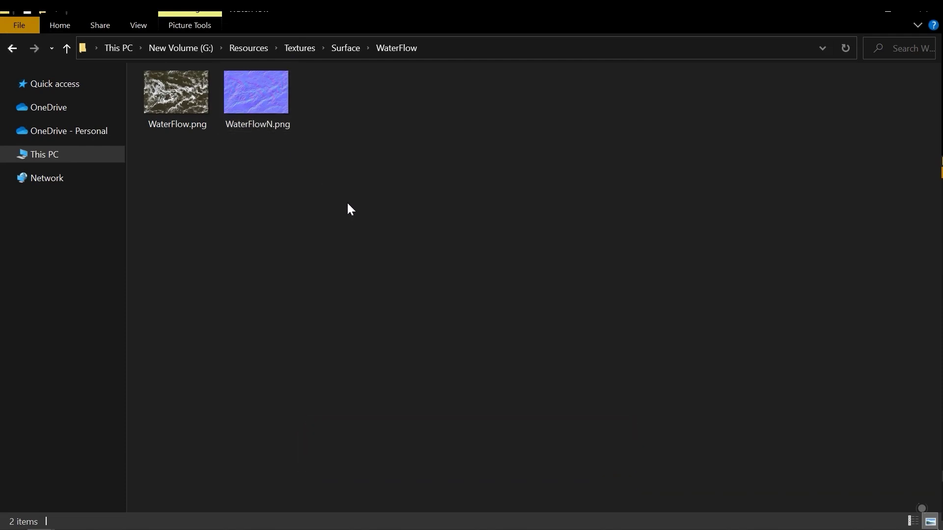
Step: Return to Blender and bring WaterFlowN.png into the material as an image texture node beside the Principled BSDF
key("alt+Tab")
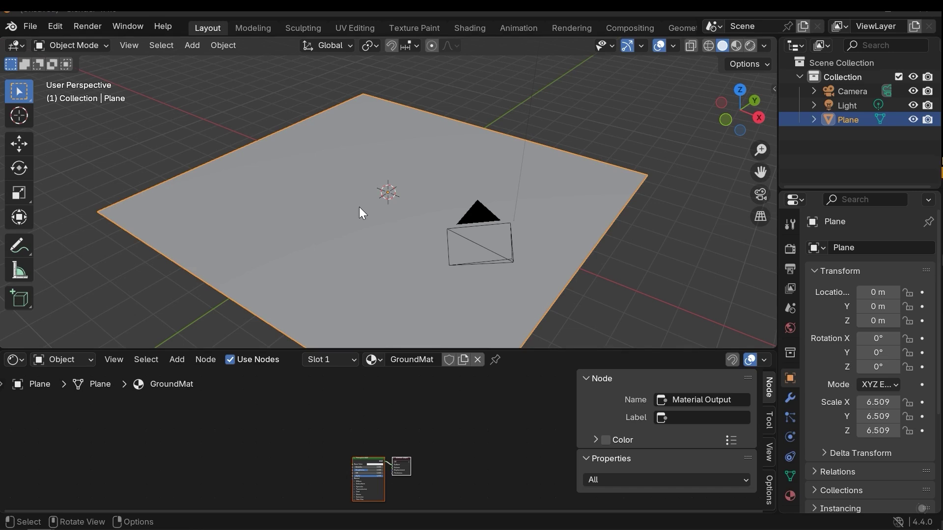
middle_click_drag(508, 179, 435, 205)
scroll(389, 459, "up", 2)
middle_click_drag(349, 488, 378, 434)
scroll(380, 437, "up", 2)
middle_click_drag(333, 457, 357, 423)
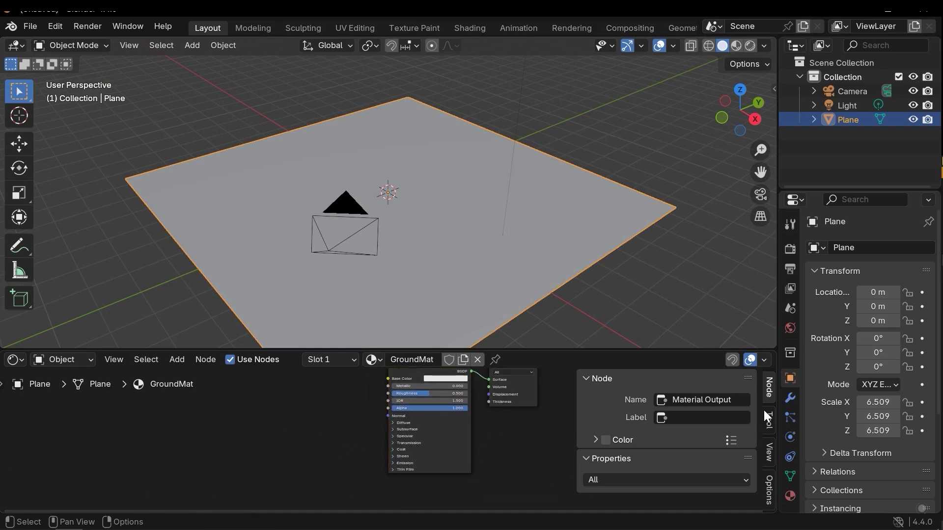
left_click_drag(258, 417, 255, 418)
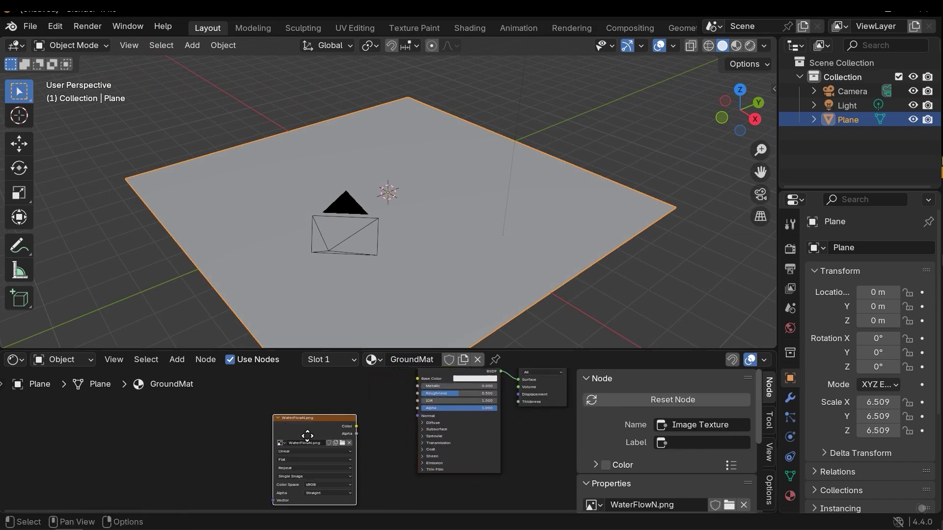
left_click(297, 436)
Step: Set the WaterFlowN.png texture's color space to Non-Color
scroll(343, 425, "up", 3)
middle_click_drag(297, 435, 299, 475)
left_click(294, 478)
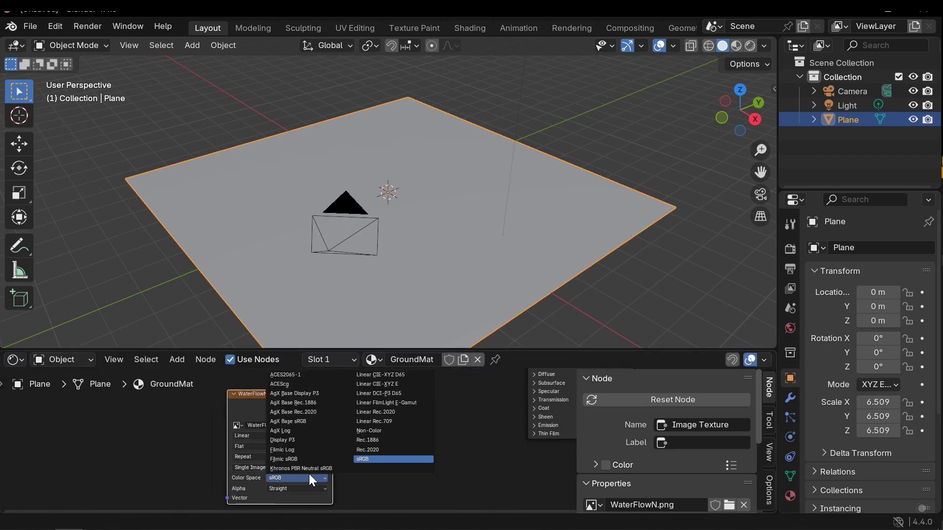
left_click(382, 430)
Step: Add a Normal Map node between the WaterFlowN.png texture and the Principled BSDF
middle_click_drag(361, 408, 277, 450)
key("shift+a")
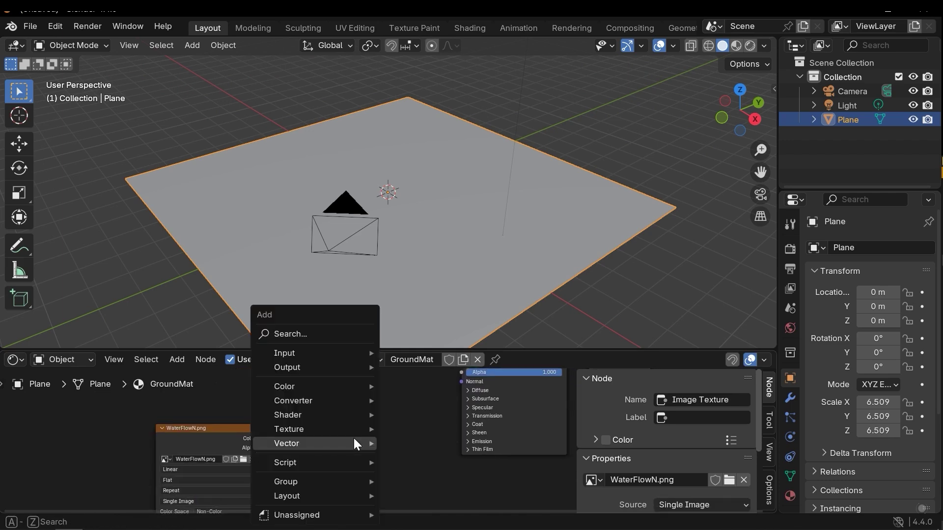
type("normal")
key("Down")
key("Return")
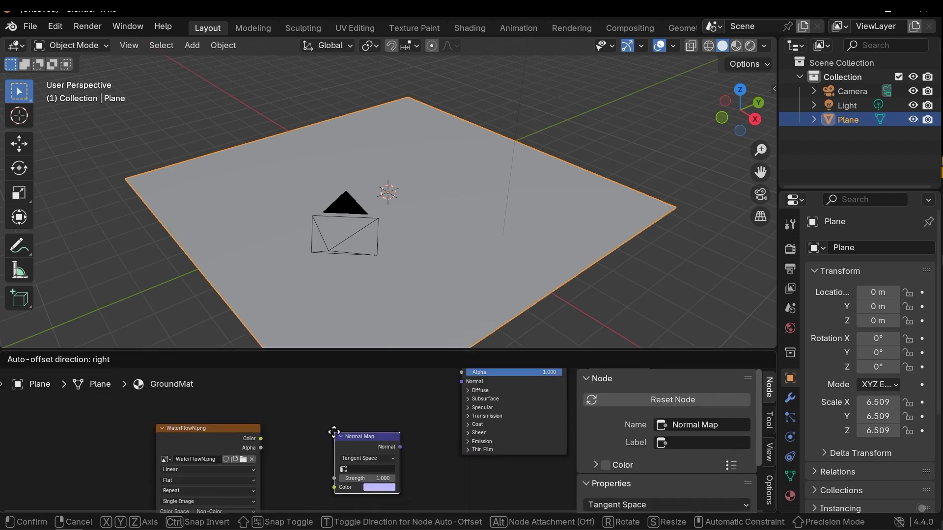
left_click(305, 446)
Step: Connect the WaterFlowN.png color to the Normal Map's color and the Normal Map output to the Principled BSDF's Normal
scroll(276, 444, "down", 3, "shift")
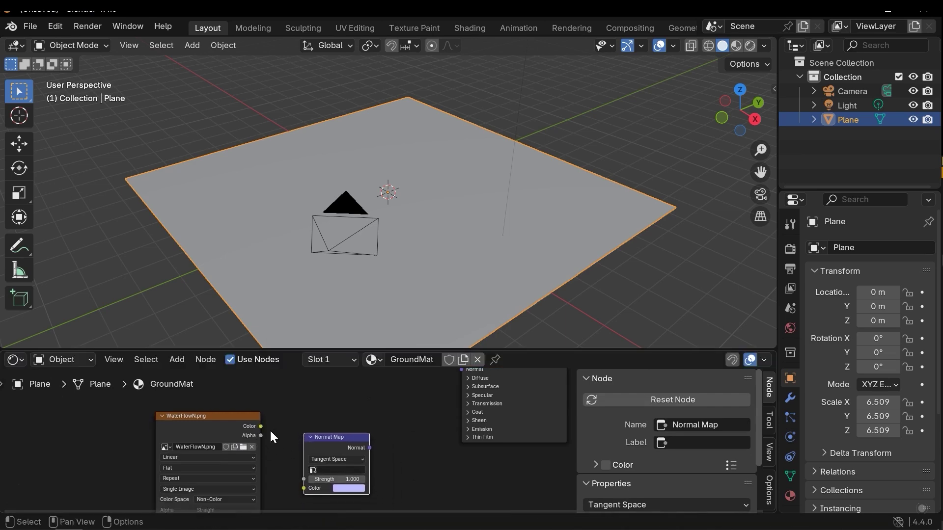
left_click_drag(261, 402, 301, 464)
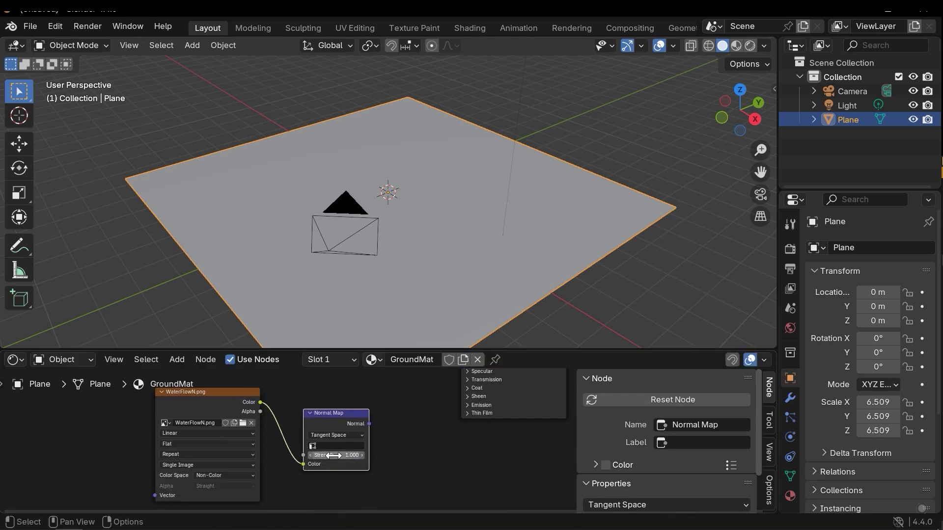
middle_click_drag(365, 433, 285, 479)
left_click_drag(289, 470, 344, 452)
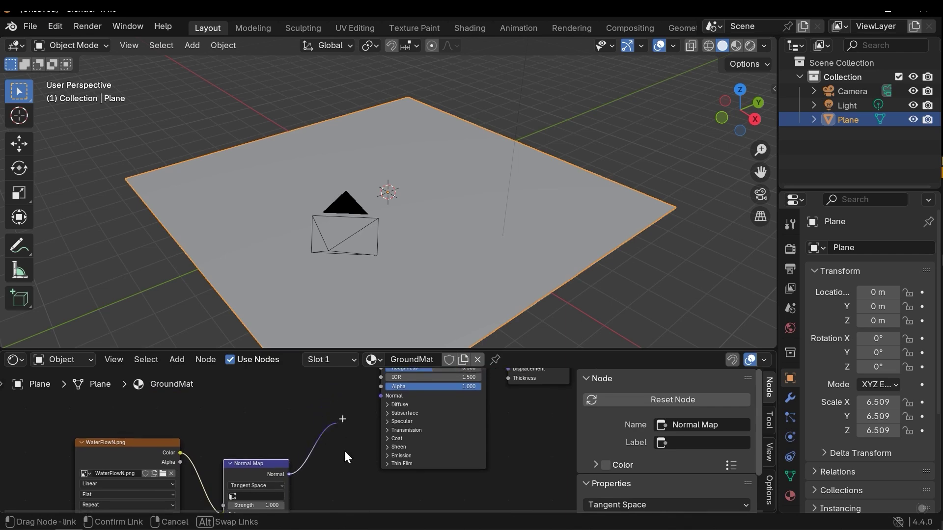
left_click_drag(381, 401, 381, 397)
Step: Switch the viewport to Material Preview shading and inspect the water relief on the plane
middle_click_drag(289, 446, 415, 416)
mouse_move(449, 190)
middle_mouse_down()
mouse_move(410, 216)
mouse_move(381, 175)
middle_mouse_up()
key("z")
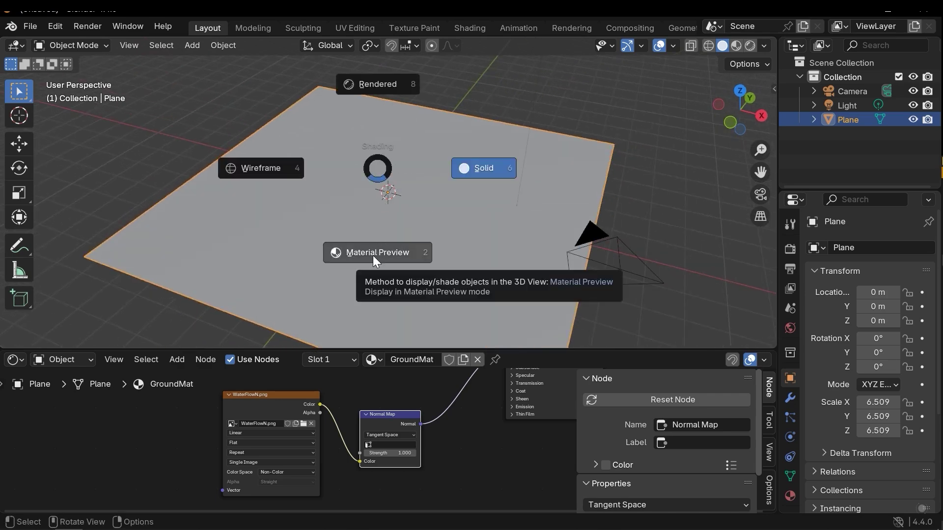
left_click(381, 277)
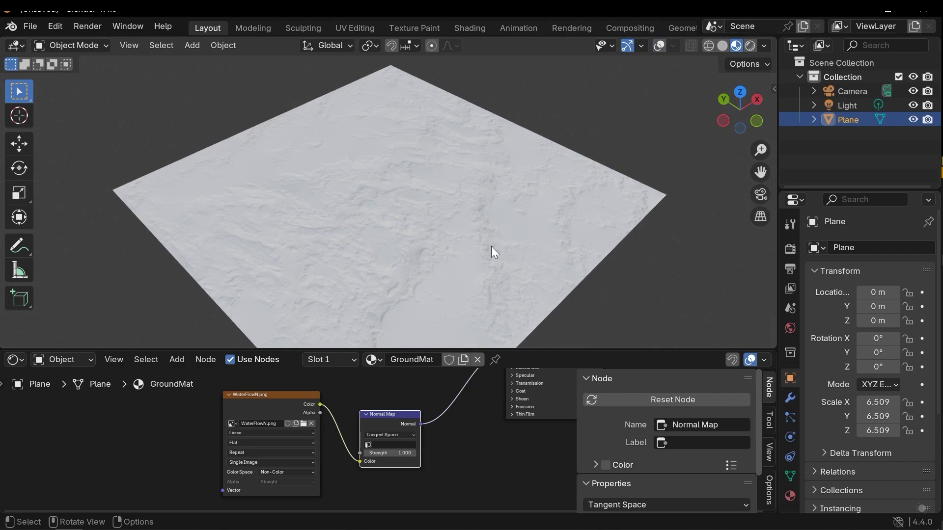
middle_click_drag(491, 250, 456, 234)
scroll(275, 426, "down", 1)
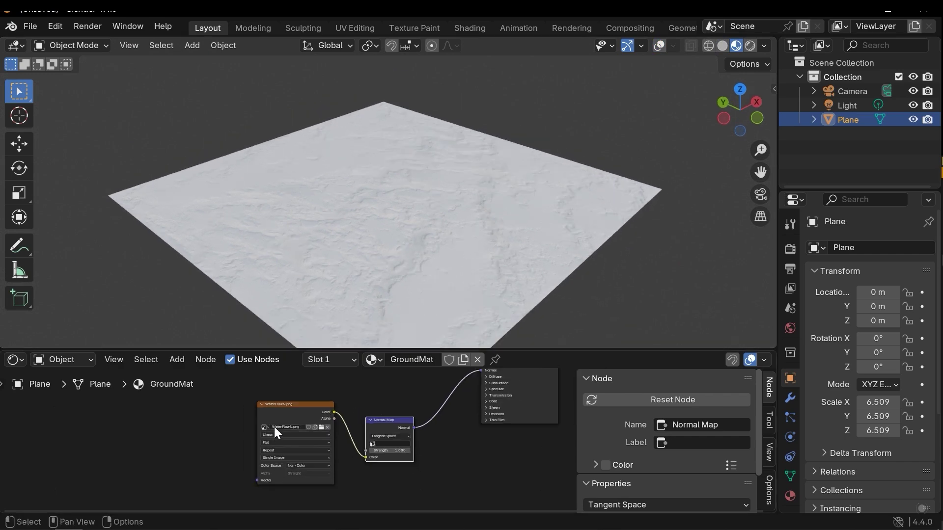
middle_click_drag(274, 426, 368, 426)
middle_click_drag(434, 219, 436, 247)
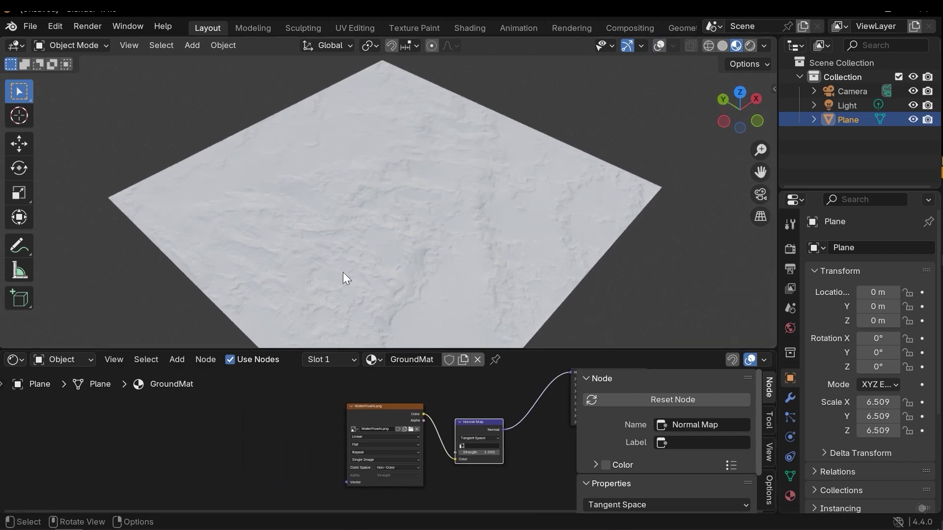
Step: Add Texture Coordinate and Mapping nodes feeding the Vector input of the WaterFlowN.png texture
middle_click_drag(323, 452, 341, 451)
left_click_drag(335, 452, 400, 411)
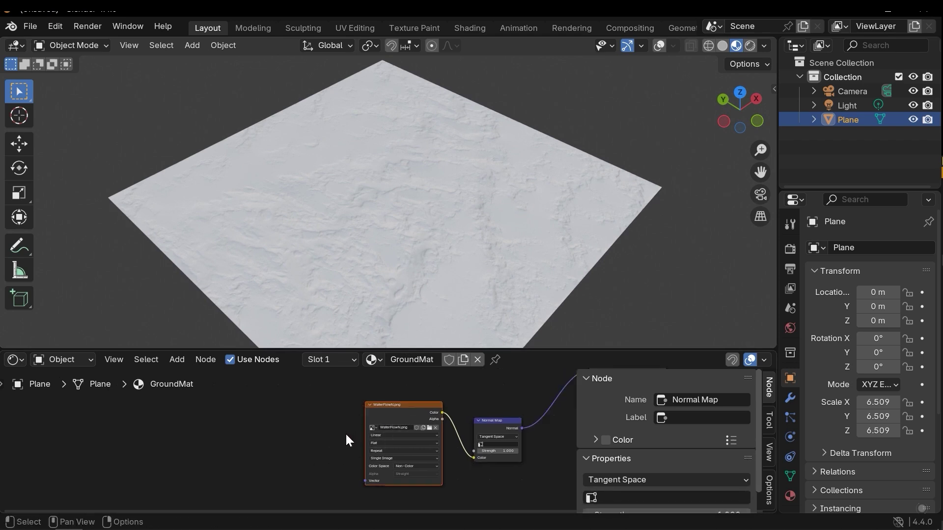
key("ctrl+t")
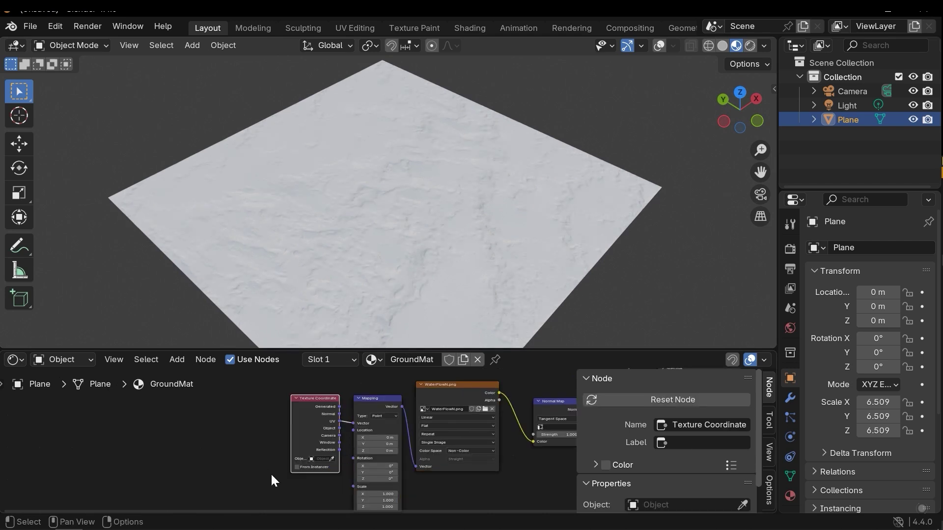
Step: Move the Texture Coordinate and Mapping nodes together, farther left of the WaterFlowN.png texture
left_click_drag(270, 472, 377, 404)
key("g")
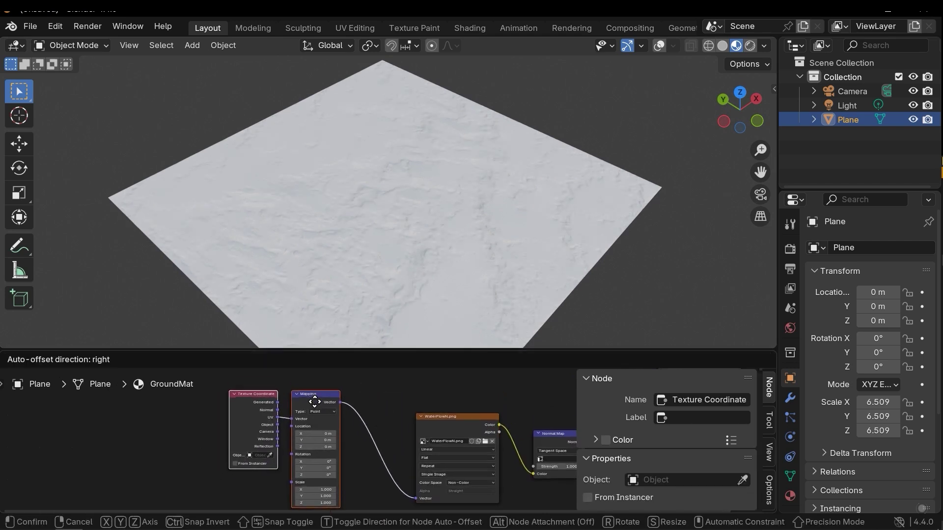
left_click(318, 413)
middle_click_drag(334, 479, 401, 452)
left_click(420, 450)
Step: Try shifting the texture across the plane with the Mapping node's Location values and reset them
scroll(421, 450, "up", 6)
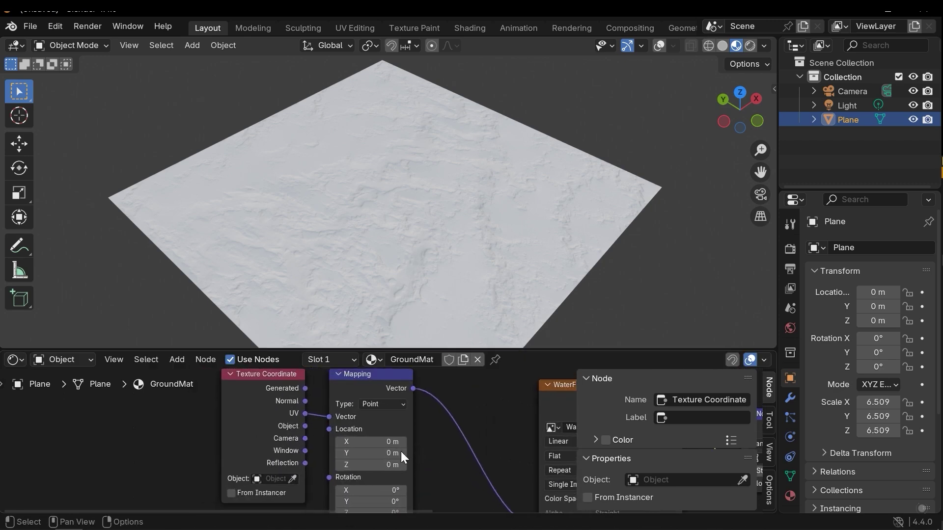
left_click_drag(362, 442, 385, 442)
right_click(375, 442)
mouse_move(375, 454)
left_mouse_down()
mouse_move(388, 454)
mouse_move(378, 464)
left_mouse_up()
right_click(375, 453)
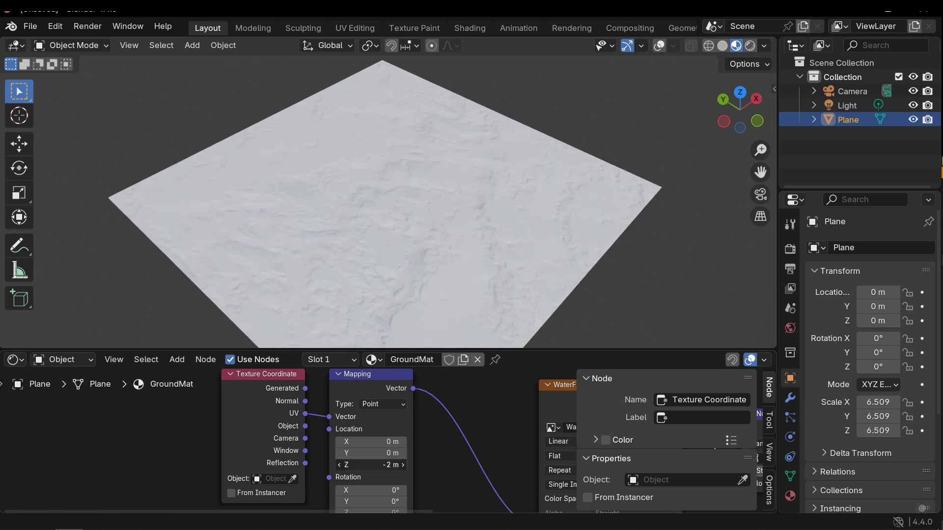
key("BackSpace")
scroll(389, 444, "down", 2)
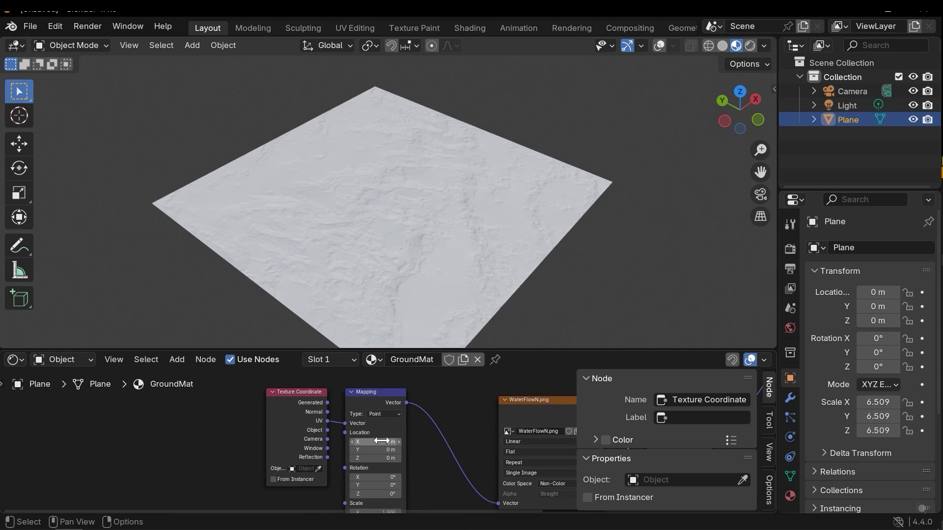
middle_click_drag(431, 305, 423, 343)
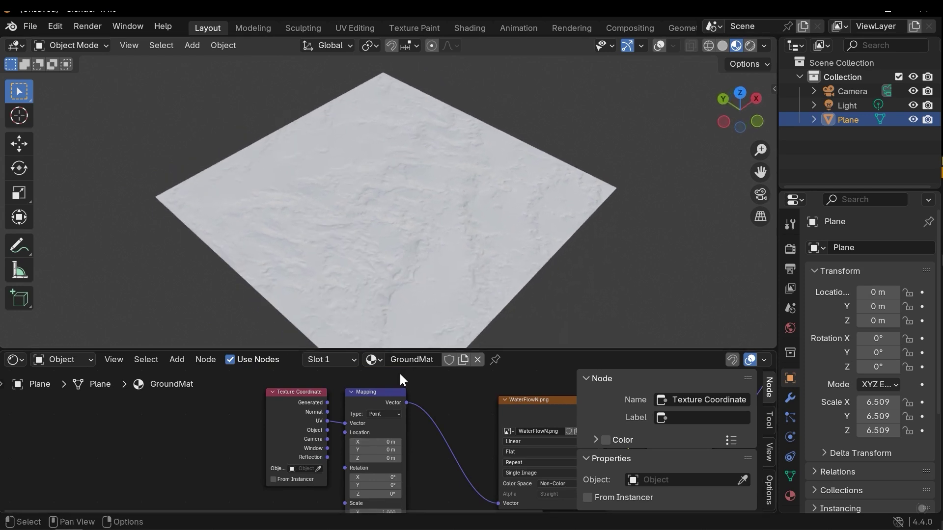
Step: Add the Time node group to the material and place it below the Texture Coordinate node
scroll(412, 413, "down", 3)
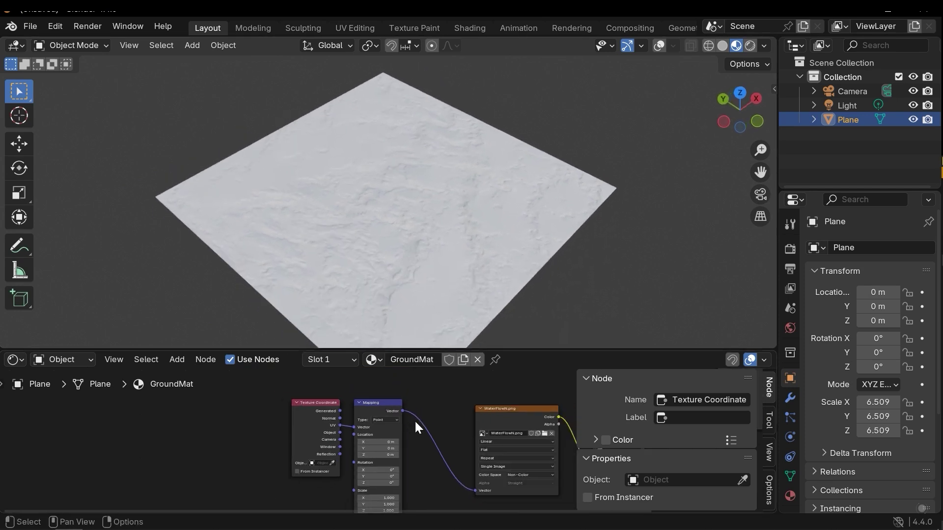
mouse_move(417, 425)
middle_mouse_down()
mouse_move(452, 407)
mouse_move(405, 414)
middle_mouse_up()
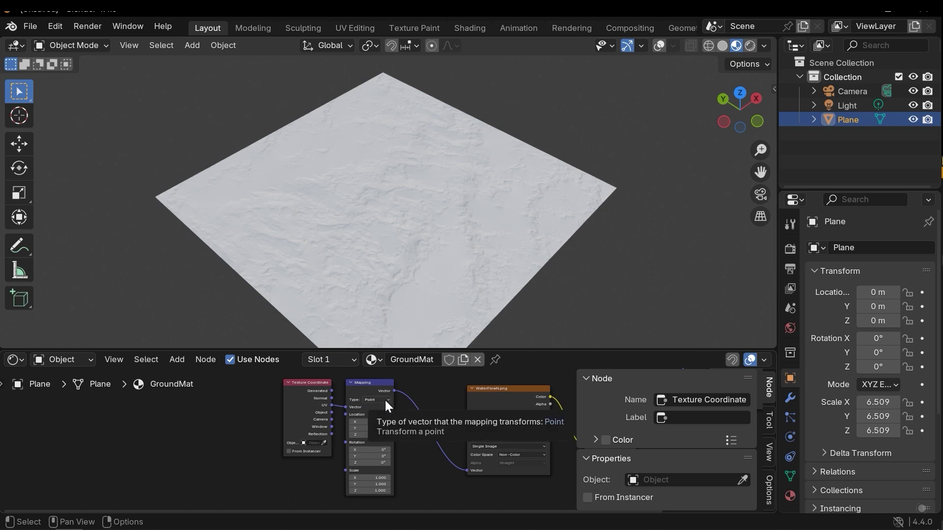
middle_click_drag(293, 463, 402, 441)
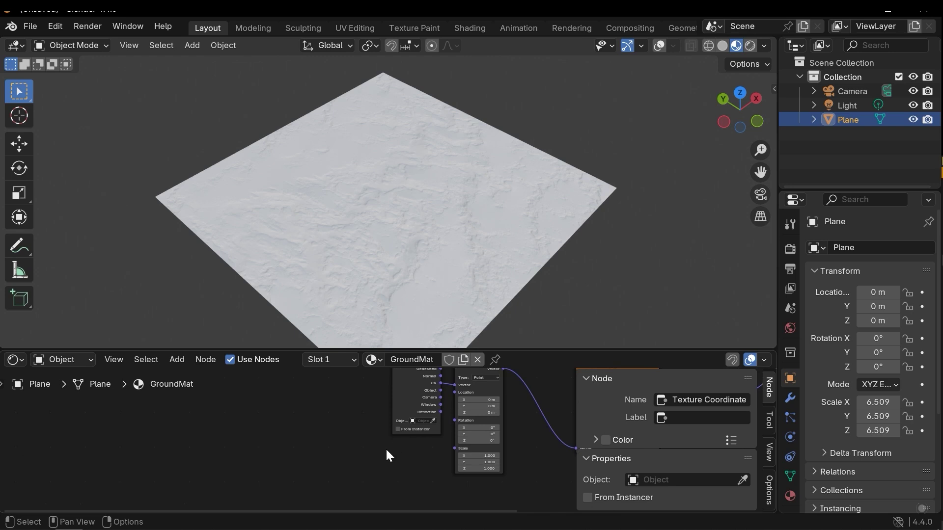
middle_click_drag(329, 481, 313, 433)
key("shift+a")
mouse_move(320, 425)
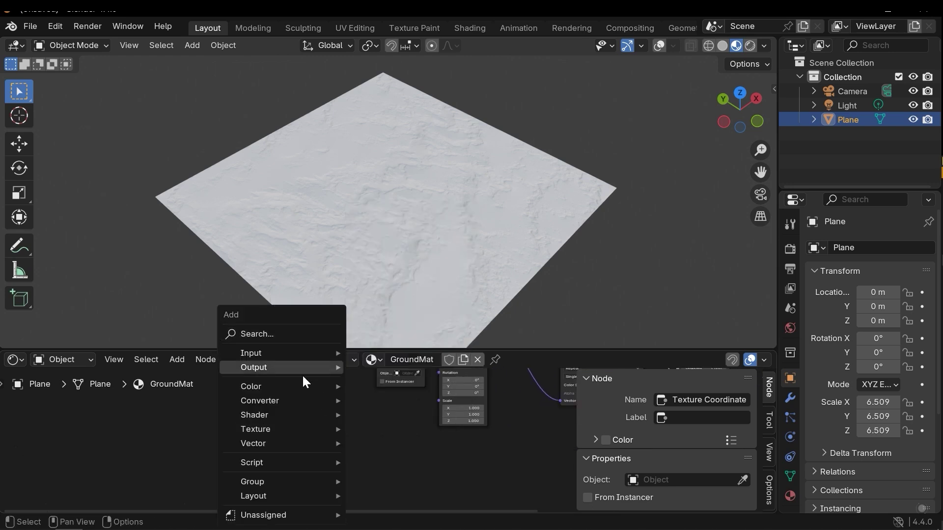
left_click(284, 333)
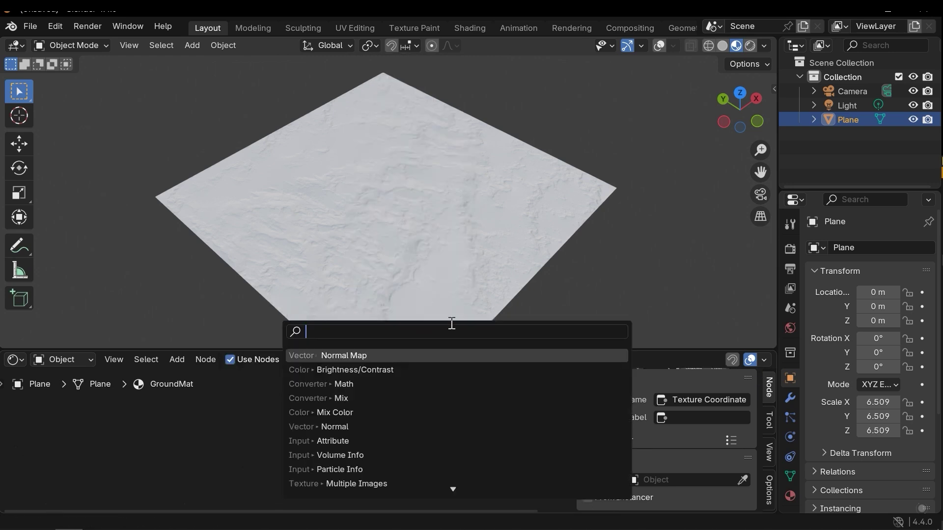
type("time")
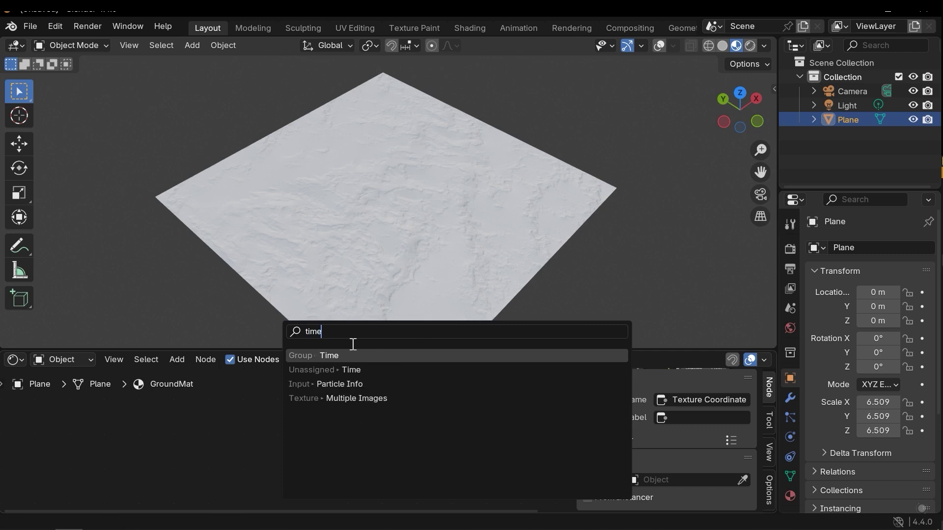
left_click(335, 356)
left_click(295, 426)
Step: Open the Time node group to view its internal nodes
scroll(358, 446, "up", 3)
middle_click_drag(375, 457, 336, 443)
scroll(392, 445, "up", 2)
scroll(372, 426, "down", 1)
scroll(369, 428, "down", 5)
middle_click_drag(394, 422, 337, 437)
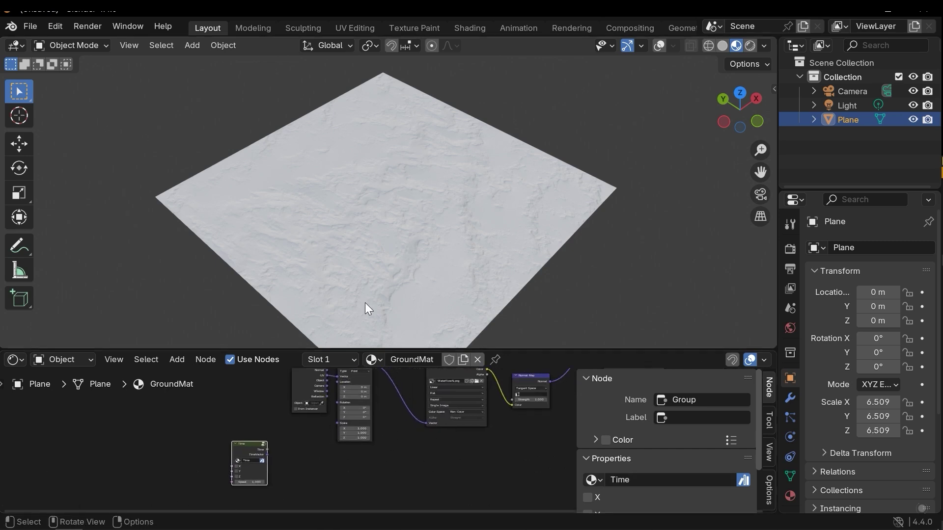
middle_click_drag(448, 363, 499, 438)
scroll(410, 442, "up", 3)
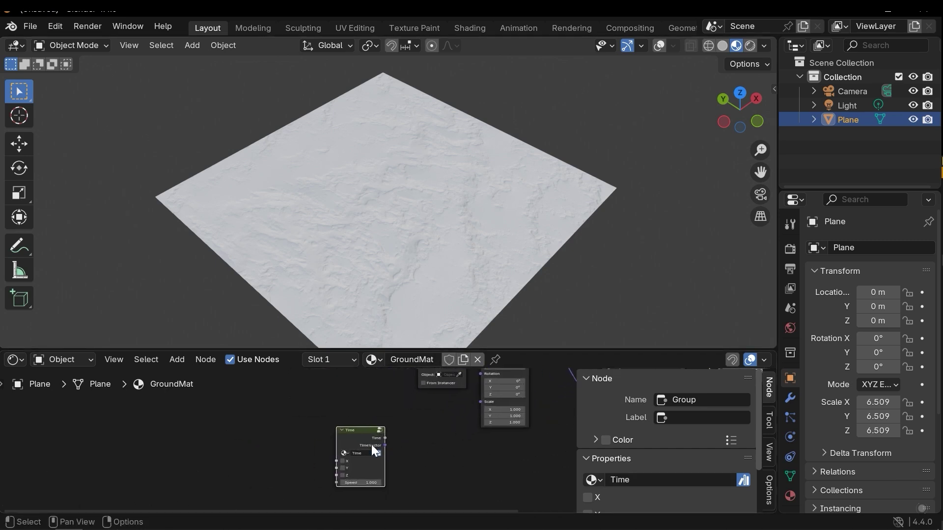
scroll(393, 426, "up", 1)
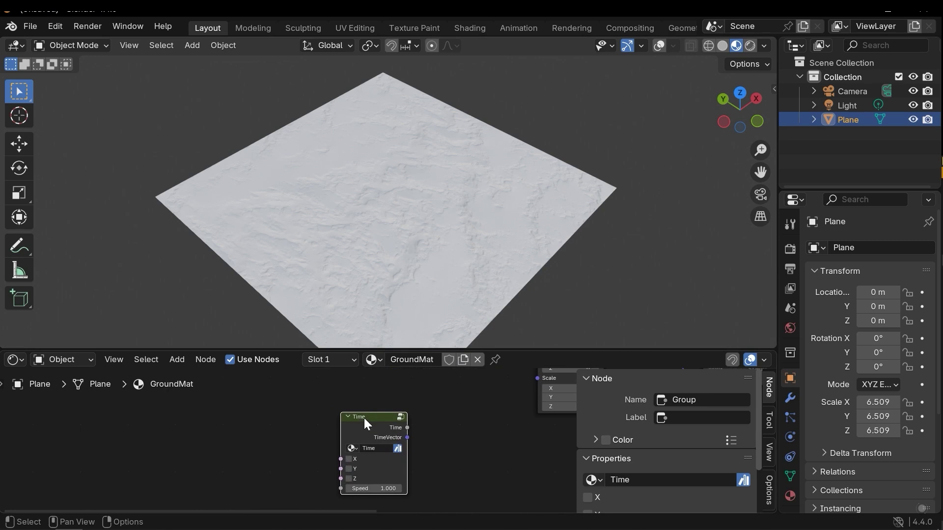
key("Tab")
scroll(396, 432, "down", 3)
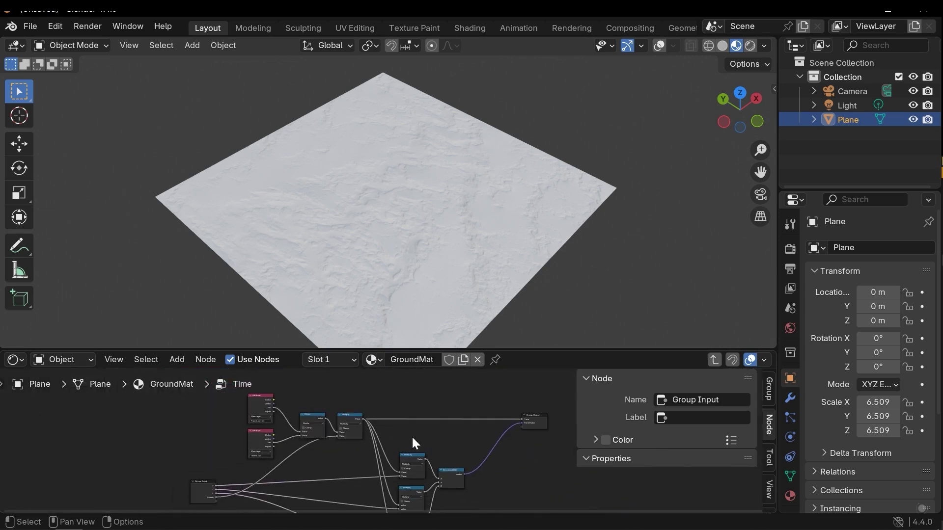
Step: Examine how the Time group's Attribute, Divide, Multiply and Combine XYZ nodes are wired, and return to the GroundMat material
mouse_move(380, 434)
middle_mouse_down()
mouse_move(447, 443)
mouse_move(388, 428)
middle_mouse_up()
scroll(387, 428, "up", 4)
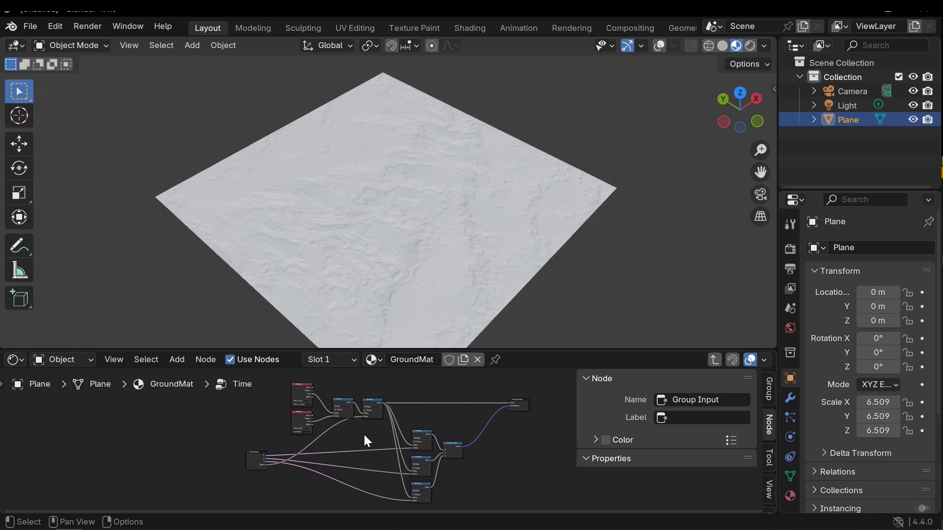
middle_click_drag(199, 453, 211, 455)
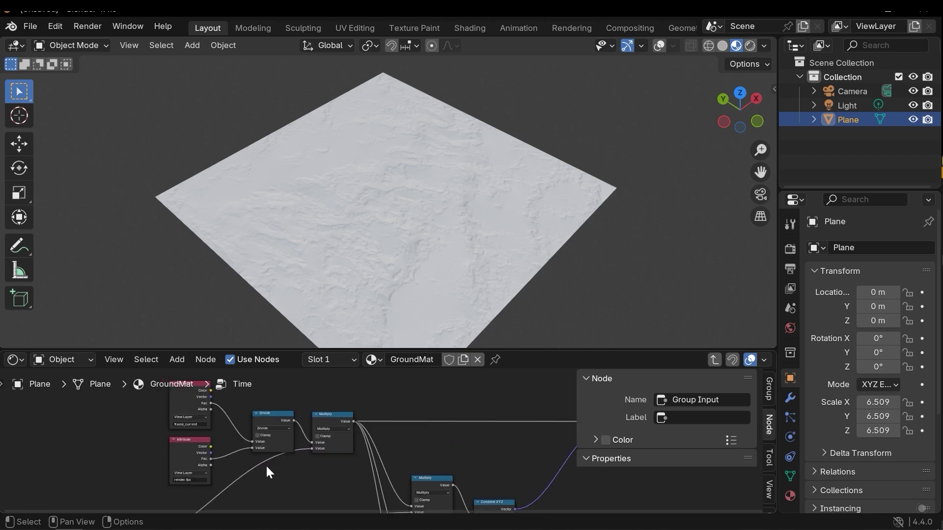
middle_click_drag(271, 467, 360, 394)
scroll(256, 429, "up", 1)
middle_click_drag(246, 445, 281, 396)
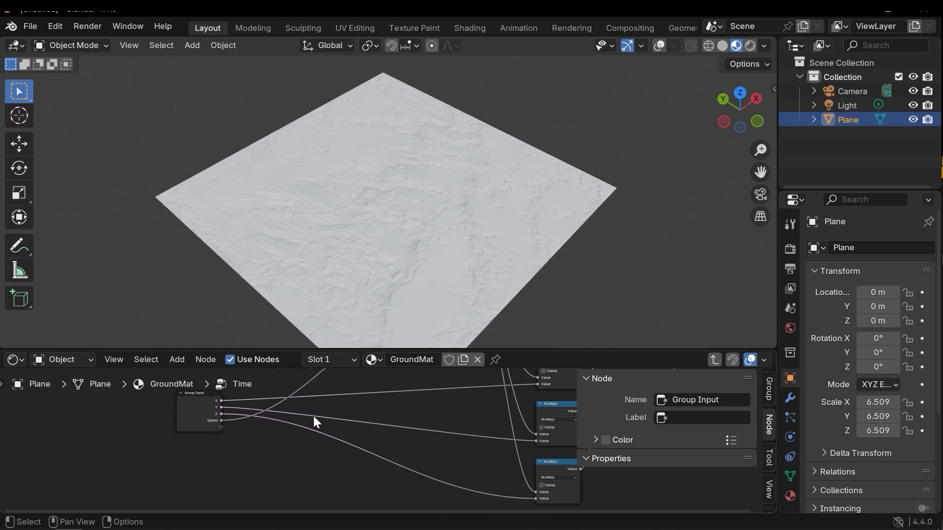
middle_click_drag(334, 415, 295, 424)
scroll(246, 426, "up", 2)
mouse_move(221, 438)
middle_mouse_down()
mouse_move(250, 444)
mouse_move(213, 442)
middle_mouse_up()
middle_click_drag(290, 442, 215, 440)
middle_click_drag(458, 435, 405, 427)
scroll(436, 428, "down", 1)
left_click_drag(382, 445, 402, 434)
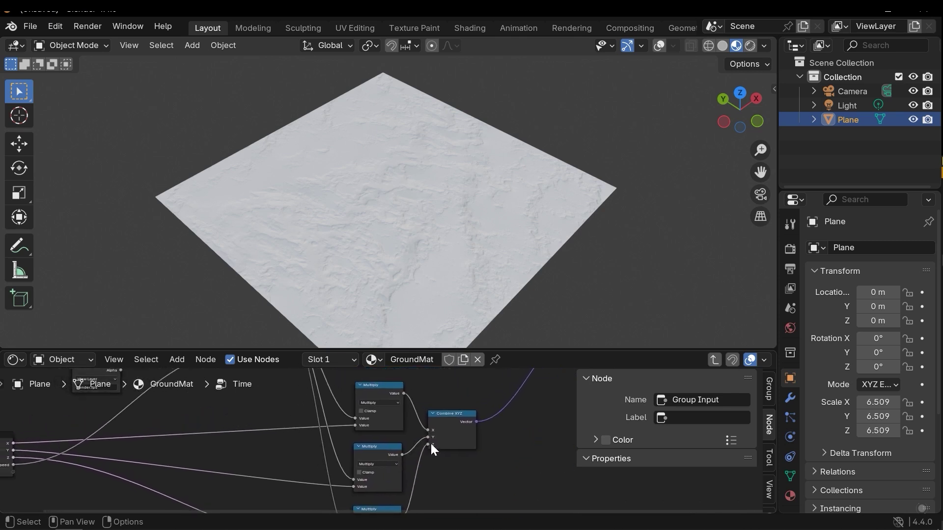
key("Tab")
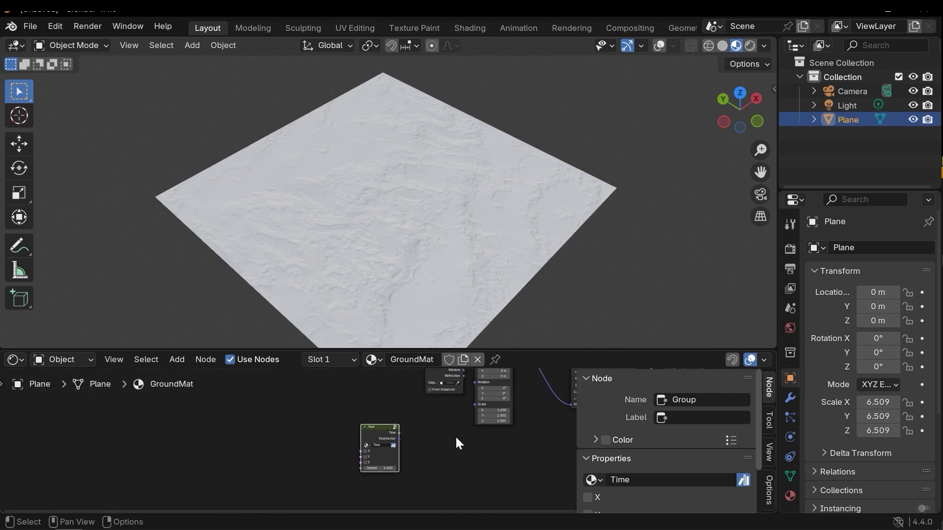
Step: Examine the Mapping node's Location X, Y and Z values alongside the Time node
scroll(458, 443, "up", 5)
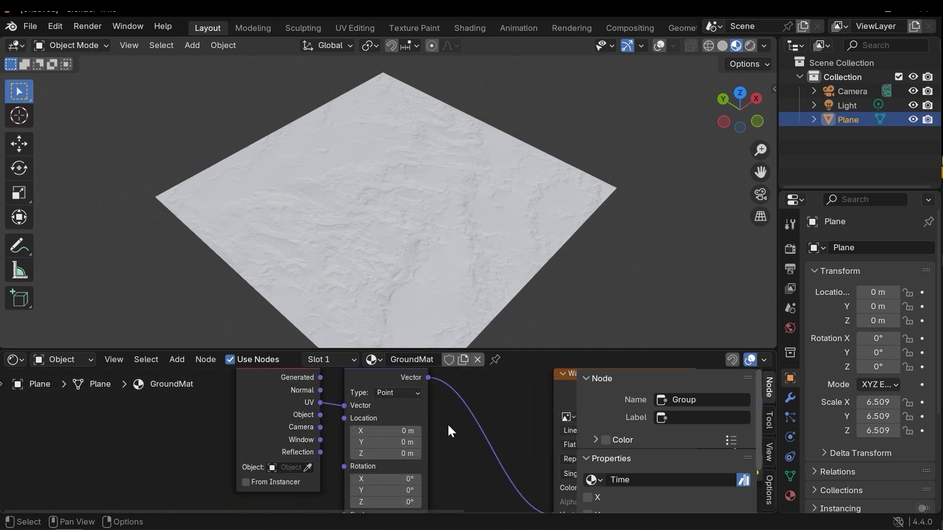
middle_click_drag(314, 456, 357, 411)
scroll(358, 451, "down", 1)
scroll(358, 453, "down", 1)
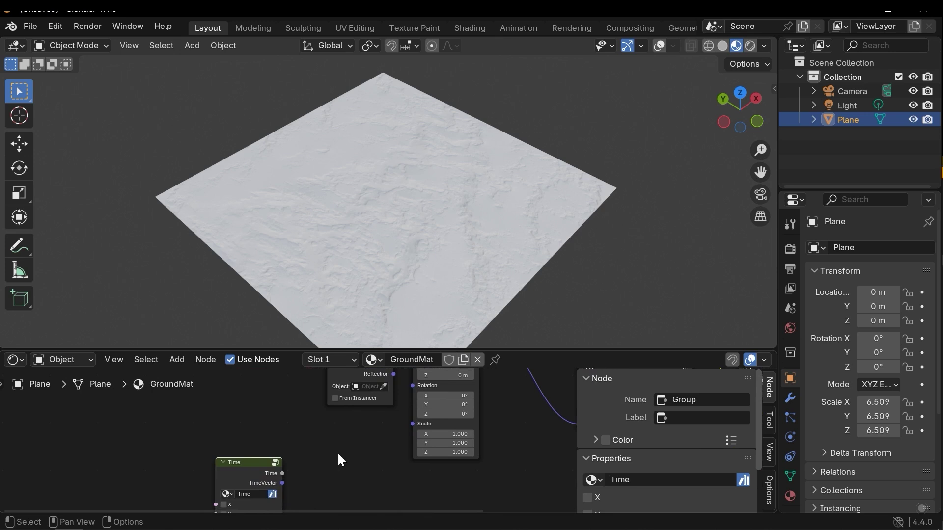
middle_click_drag(414, 396, 314, 467)
scroll(322, 447, "up", 1)
scroll(329, 434, "up", 1)
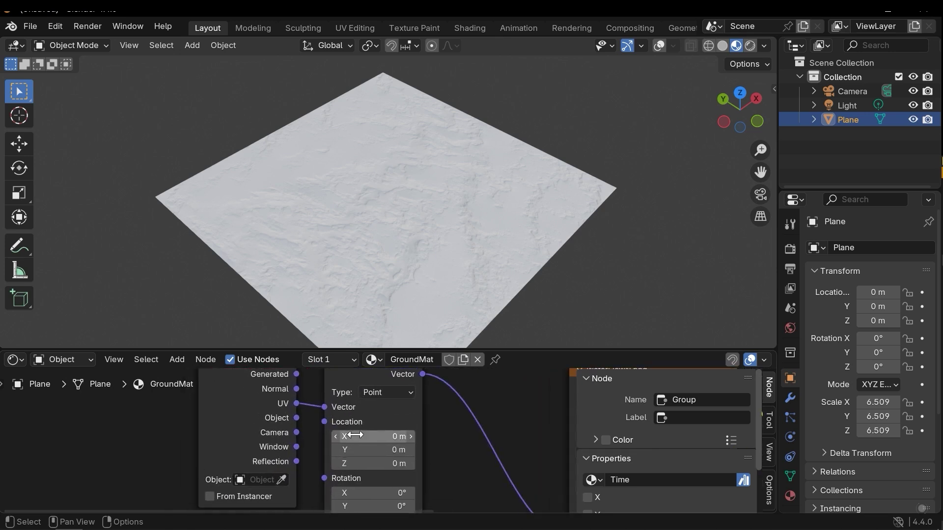
middle_click_drag(455, 441, 481, 434)
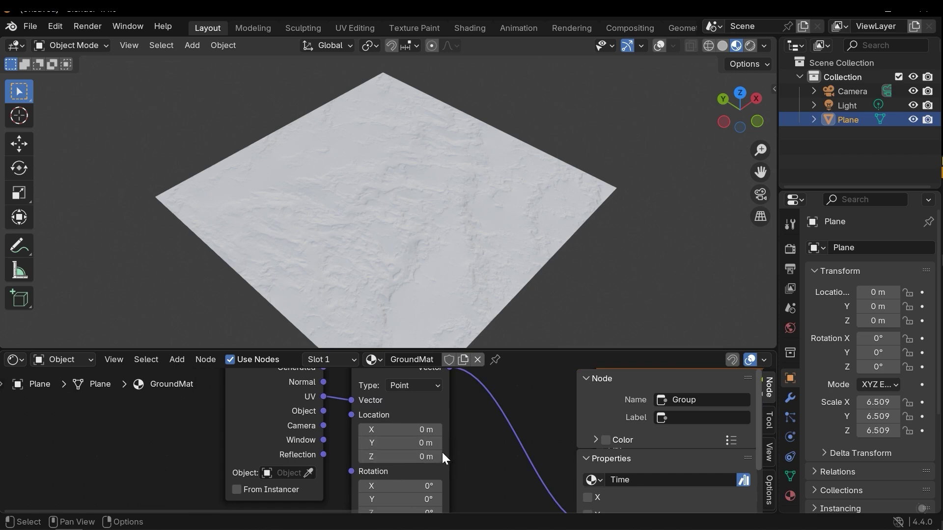
middle_click_drag(465, 441, 463, 438)
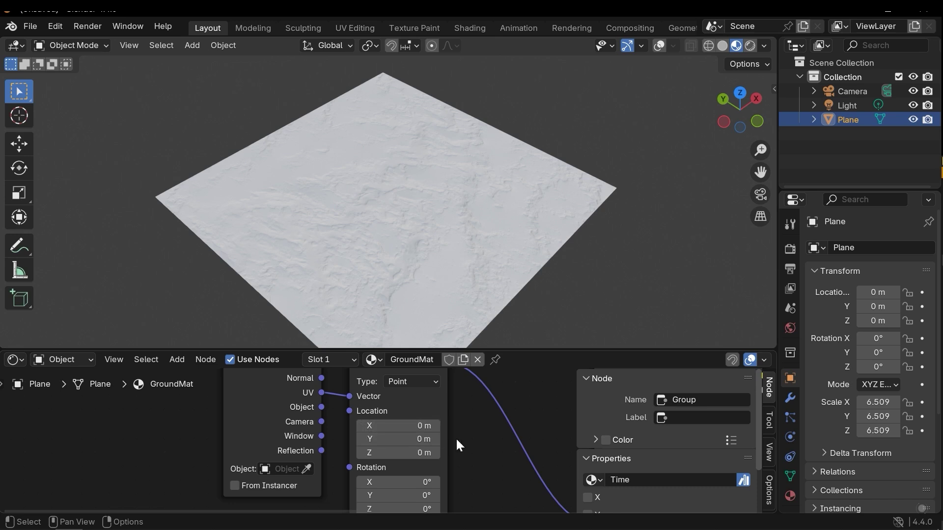
Step: Connect the Time node's TimeVector output to the Mapping node's Location input
scroll(457, 444, "down", 10)
middle_click_drag(359, 457, 446, 493)
scroll(434, 423, "up", 4)
scroll(433, 417, "up", 3)
middle_click_drag(433, 418, 382, 431)
scroll(334, 443, "up", 2)
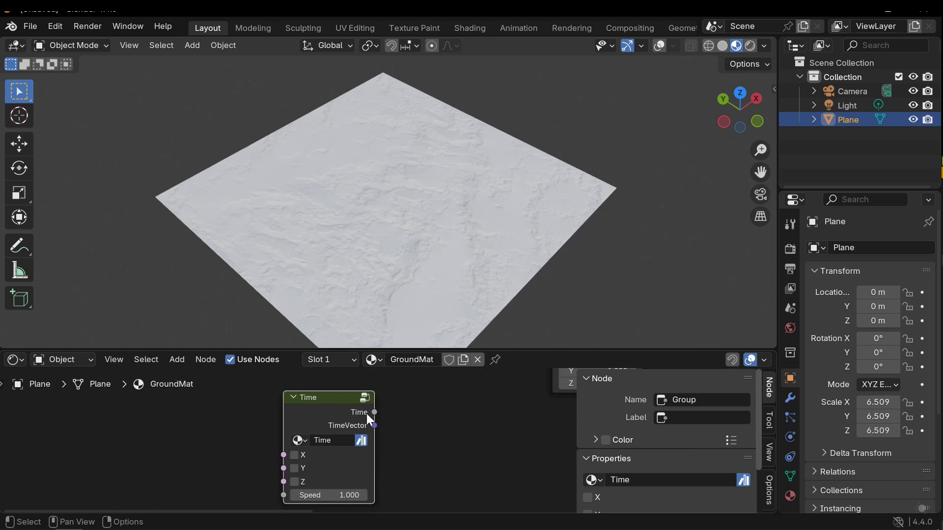
middle_click_drag(376, 413, 329, 435)
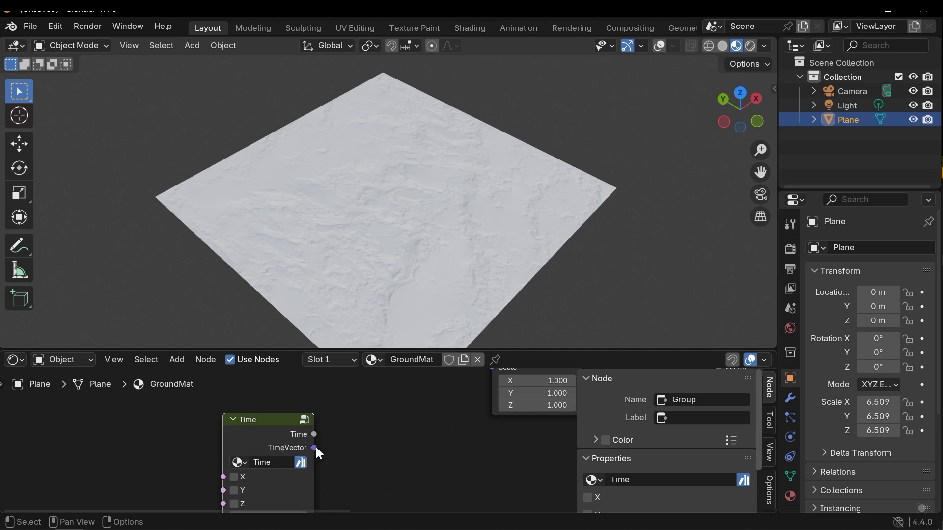
scroll(305, 462, "down", 2)
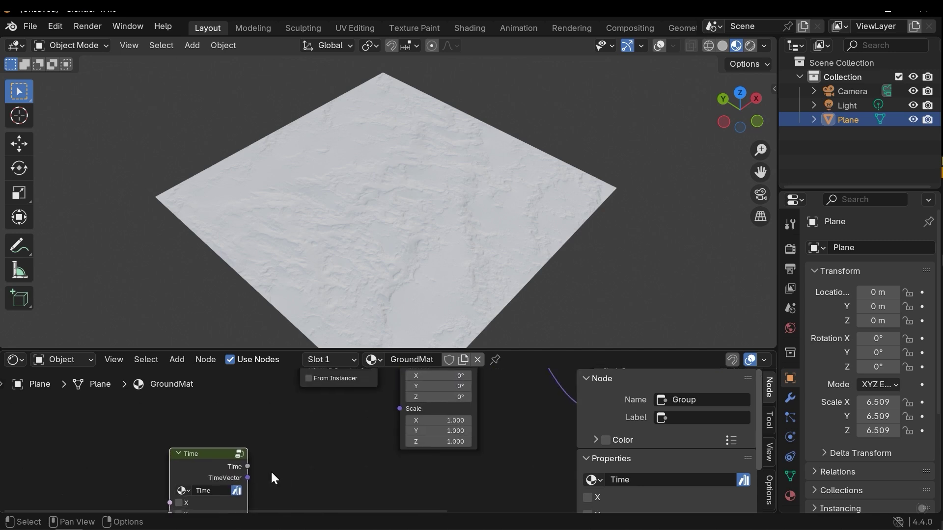
left_click_drag(268, 472, 401, 409)
middle_click_drag(309, 439, 403, 374)
scroll(376, 443, "up", 1)
middle_click_drag(378, 431, 398, 424)
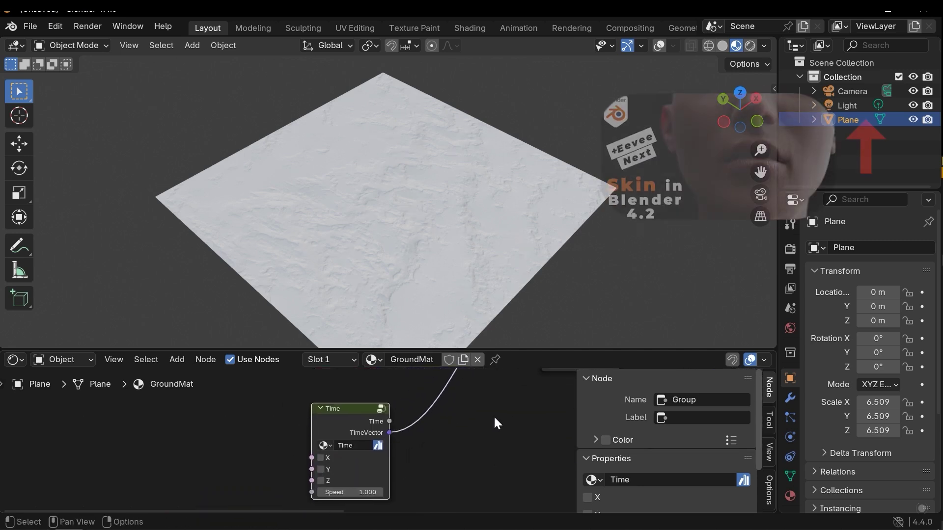
Step: Split off a new area beneath the 3D viewport and make it a Timeline editor
left_click_drag(774, 351, 769, 317)
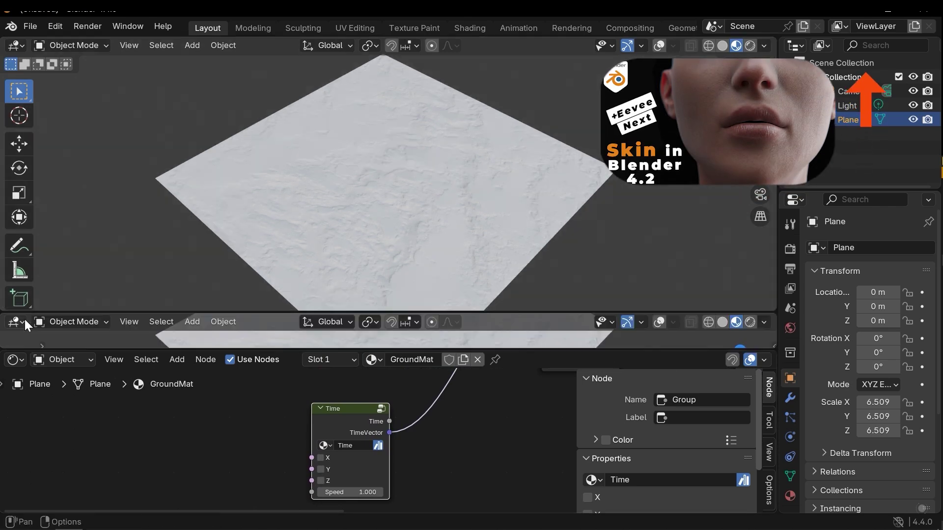
left_click(20, 323)
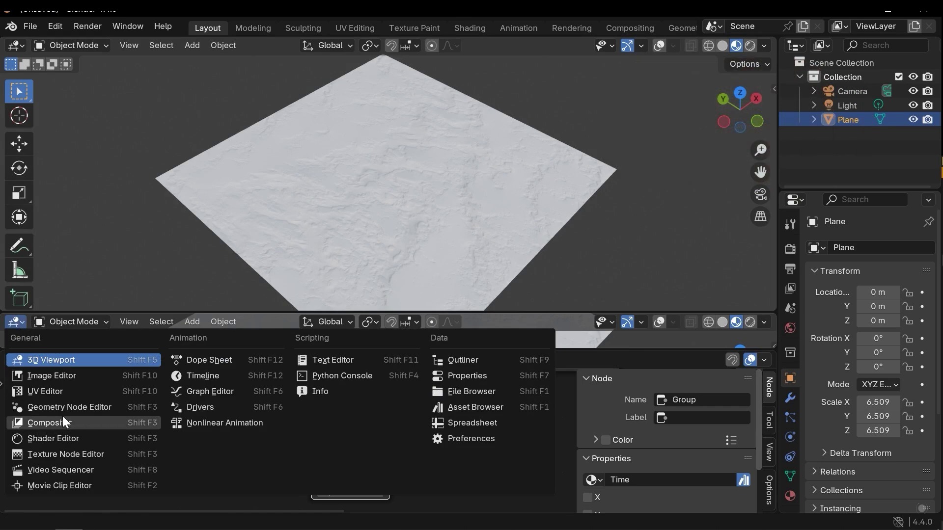
left_click(203, 376)
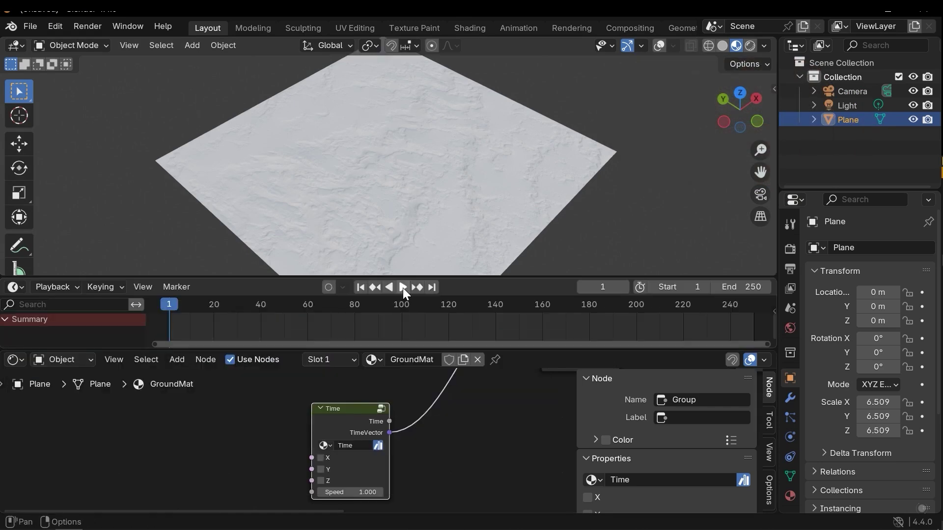
Step: Play the animation to check the plane's material for motion, and stop playback
left_click(402, 287)
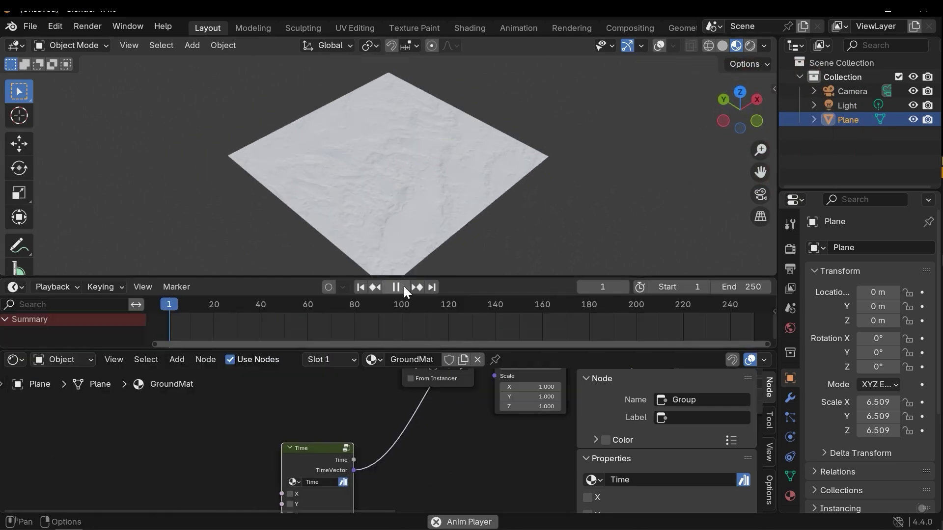
left_click_drag(205, 309, 172, 309)
key("Escape")
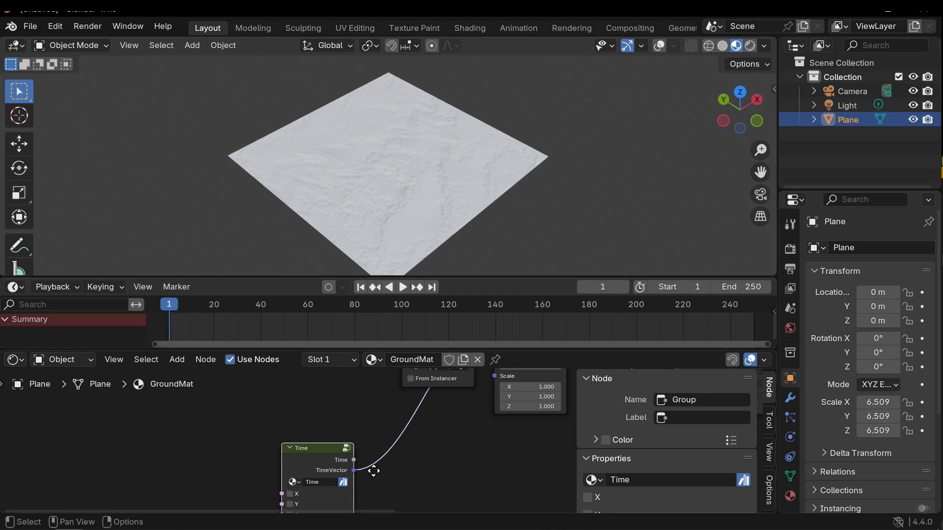
Step: Enable the X axis on the Time node
scroll(452, 422, "up", 2)
middle_click_drag(373, 469, 370, 439)
scroll(392, 432, "down", 1)
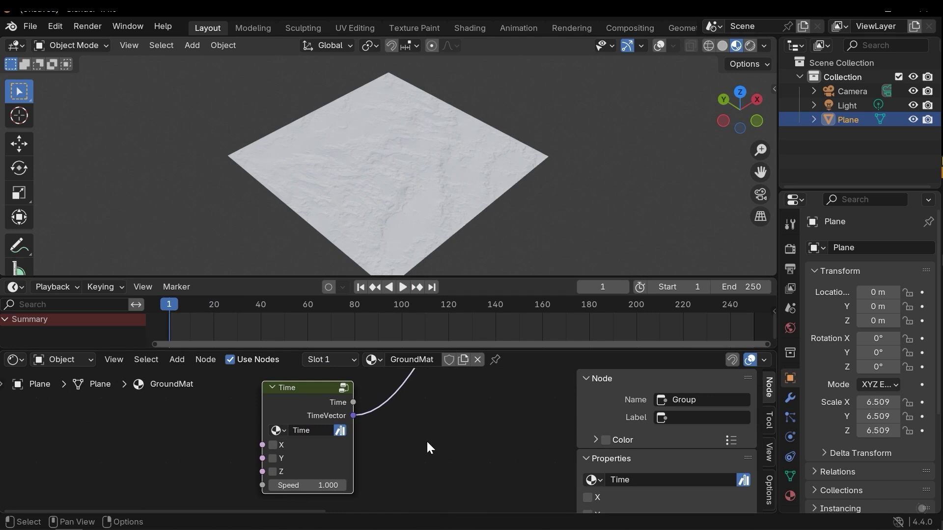
middle_click_drag(364, 409, 472, 403)
scroll(496, 406, "up", 1)
middle_click_drag(399, 413, 409, 409)
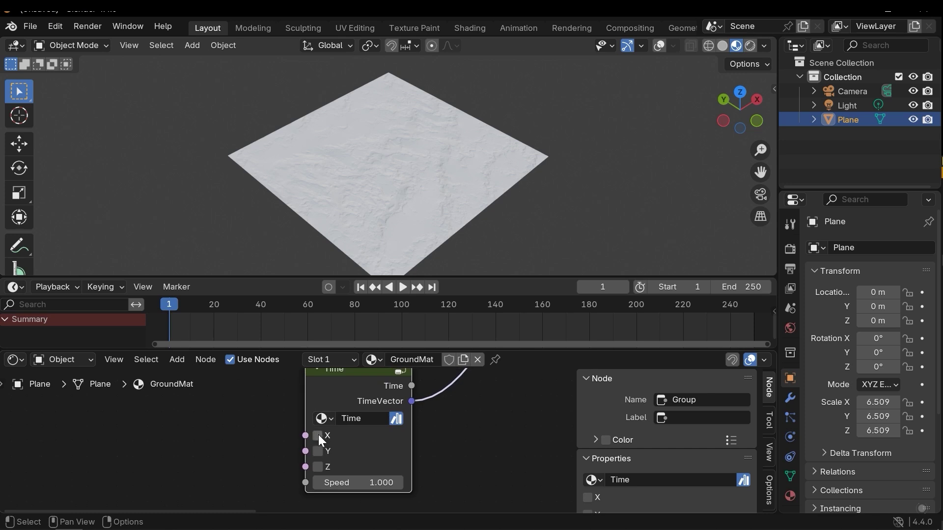
left_click(318, 435)
scroll(463, 419, "down", 3)
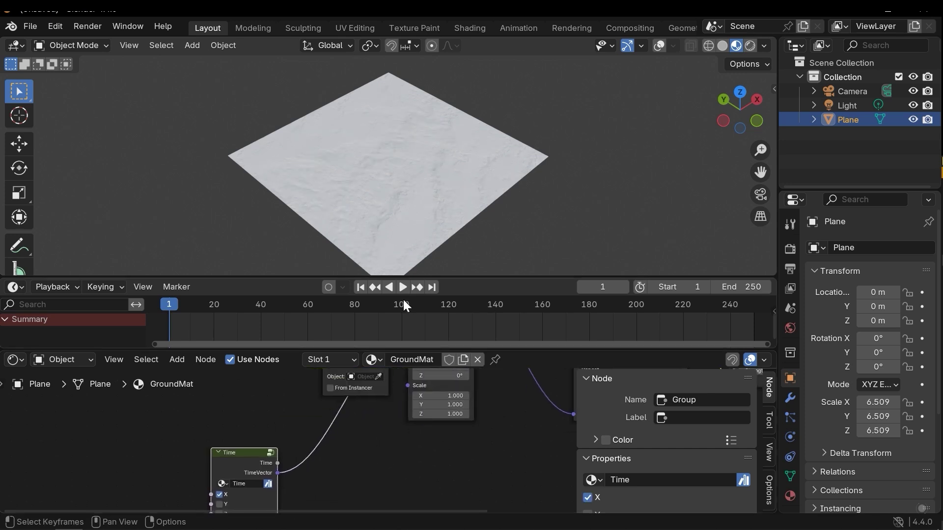
Step: Play the animation to preview the X-axis flow on the plane, and return the playhead to frame 1
left_click(403, 287)
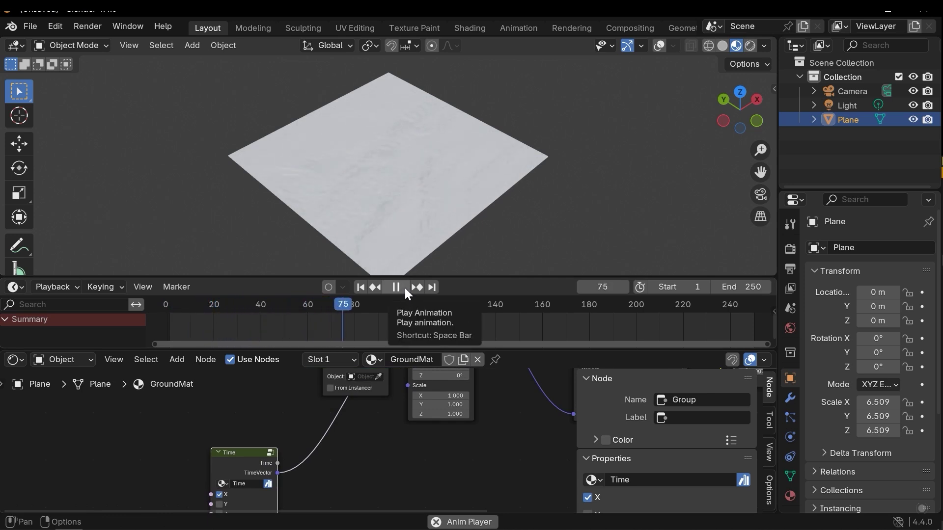
left_click(404, 288)
left_click_drag(414, 314, 170, 314)
Step: Try the Time node's Y axis during playback, first together with X and with X switched off
middle_click_drag(320, 435, 449, 380)
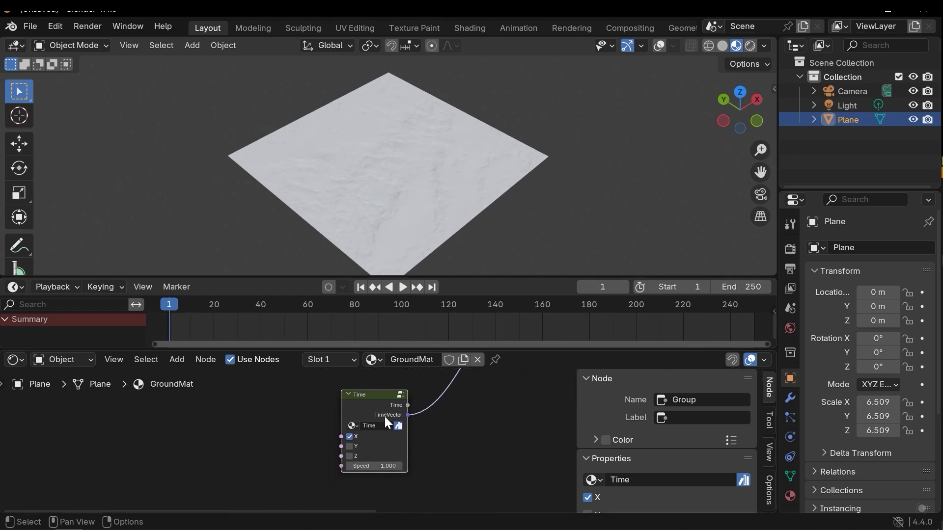
scroll(384, 423, "up", 4)
scroll(344, 445, "up", 1)
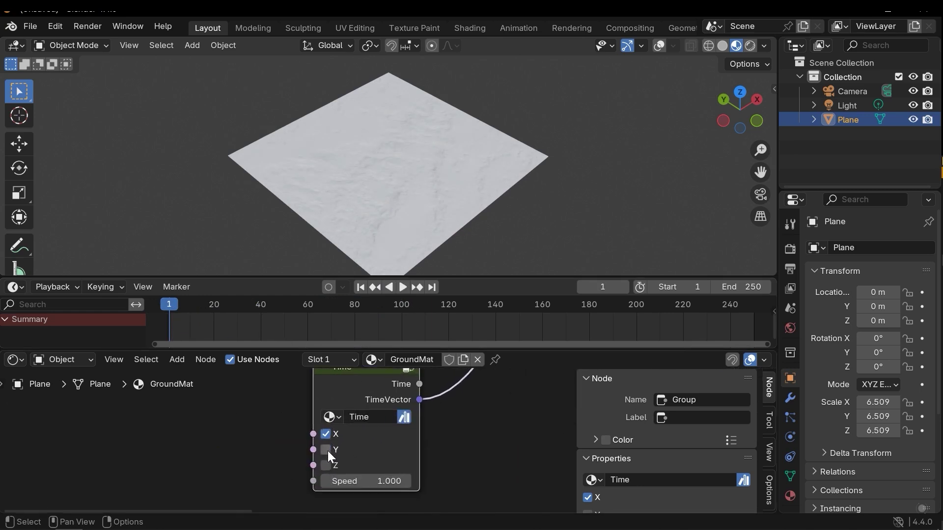
left_click(327, 450)
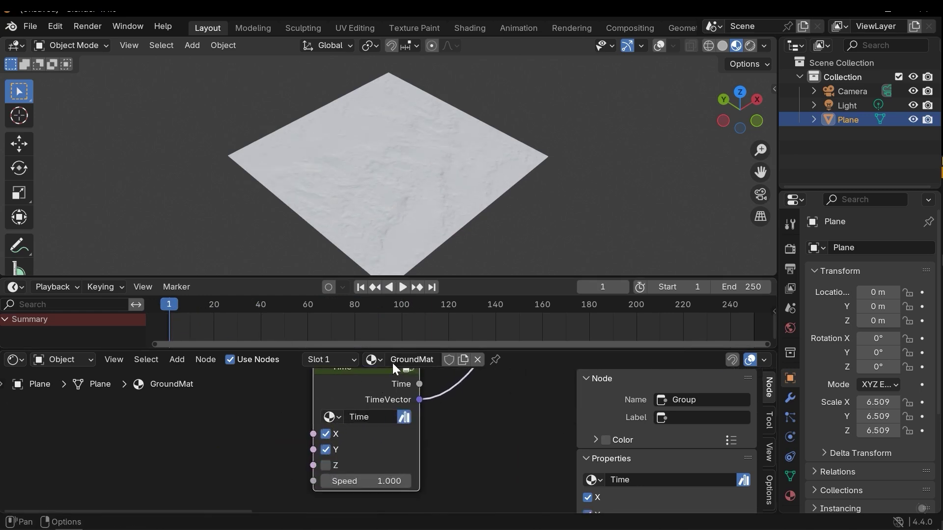
left_click(403, 288)
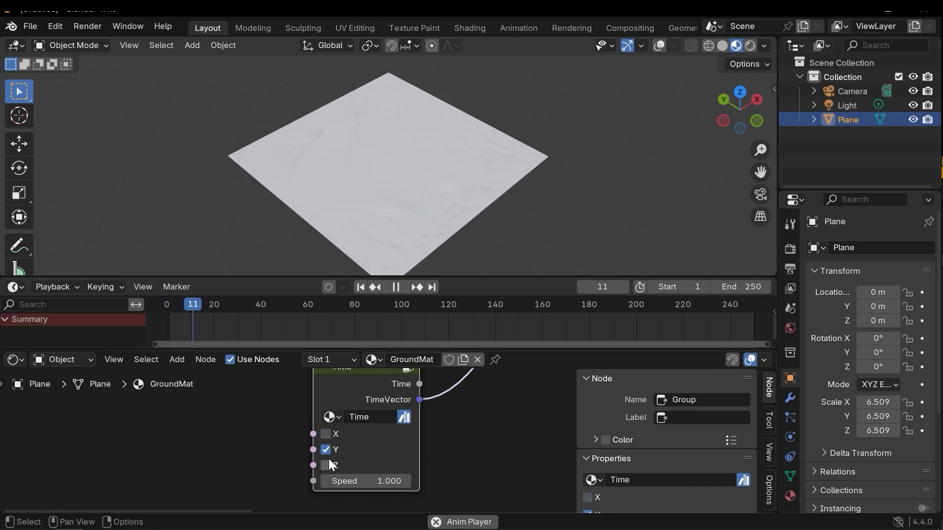
left_click(326, 434)
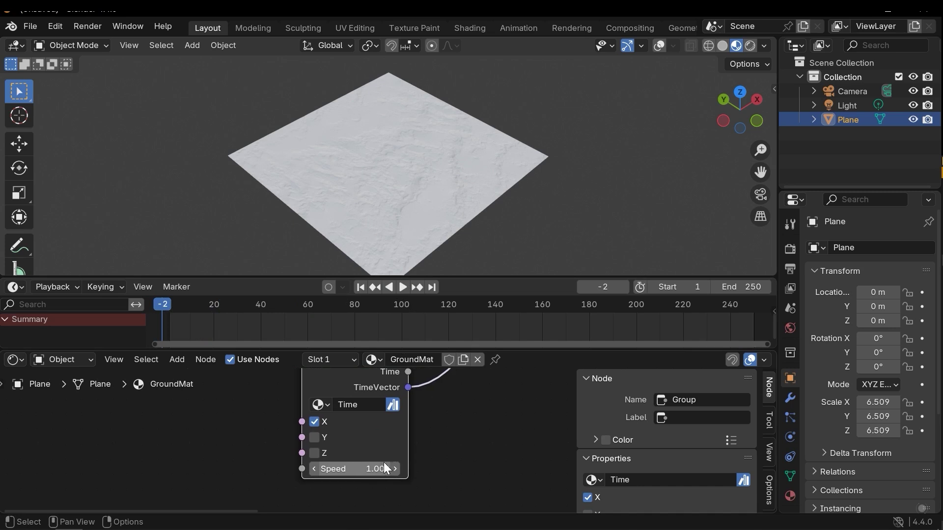
Step: Set the Time node's Speed to 0.2
mouse_move(437, 449)
middle_mouse_down()
mouse_move(488, 457)
mouse_move(441, 449)
middle_mouse_up()
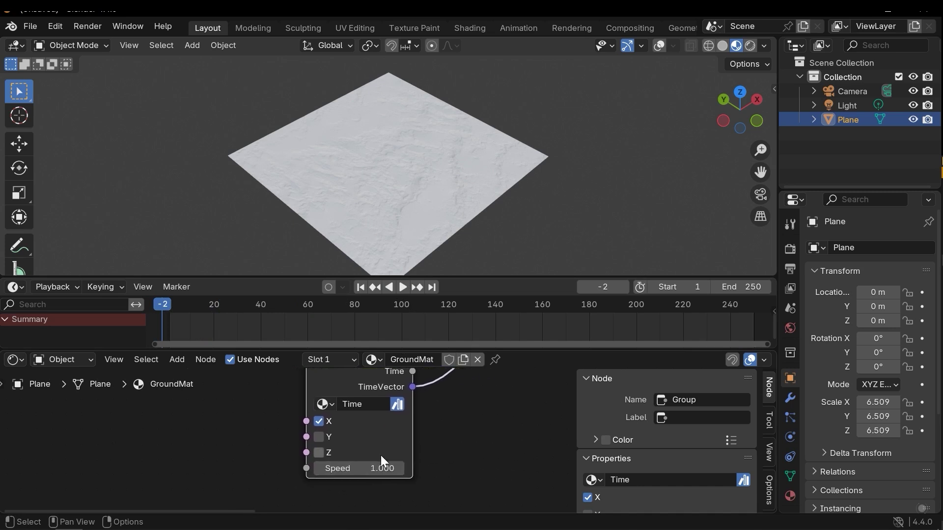
left_click(336, 474)
type("0.2")
key("Return")
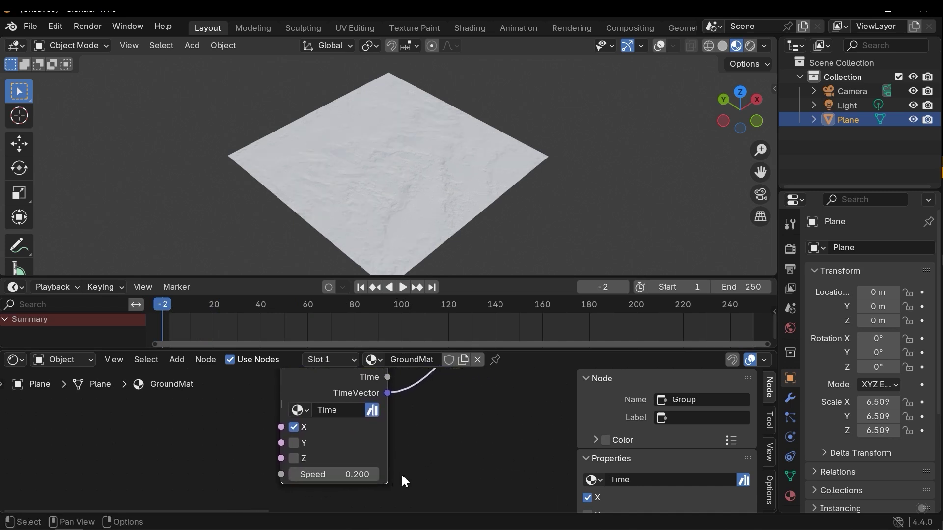
Step: Play the animation to check the slower flow up close, and move the playhead back to frame 0
left_click(403, 287)
scroll(337, 156, "up", 5)
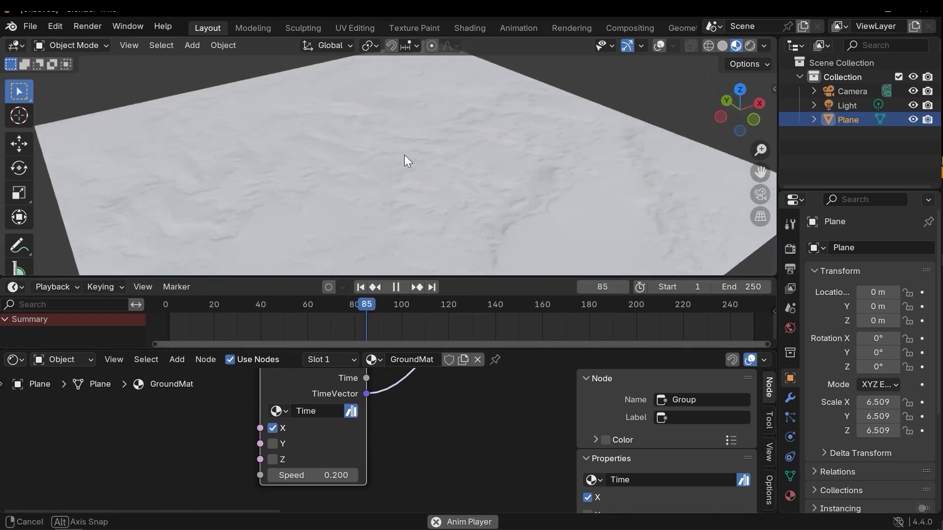
left_click(402, 287)
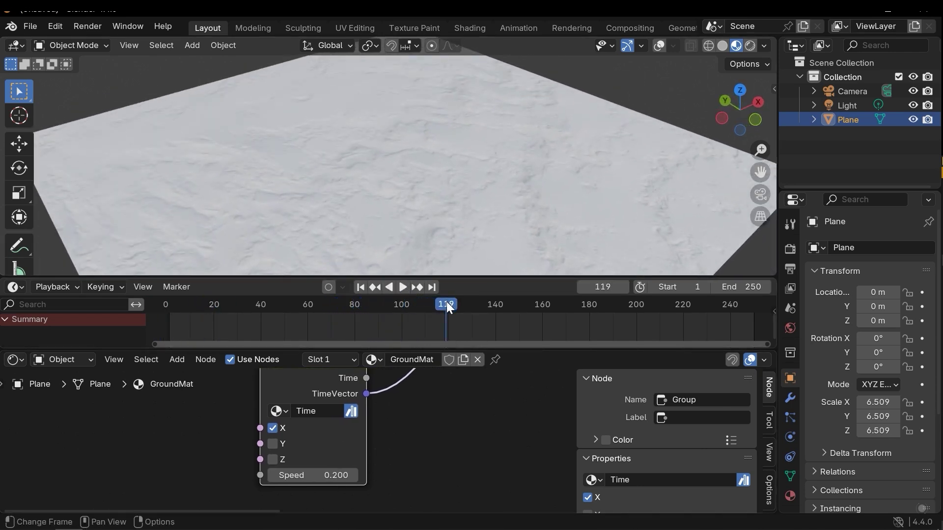
left_click_drag(447, 302, 166, 305)
Step: Look inside the Time node group and return to the GroundMat material
scroll(426, 395, "down", 5)
middle_click_drag(426, 394, 374, 419)
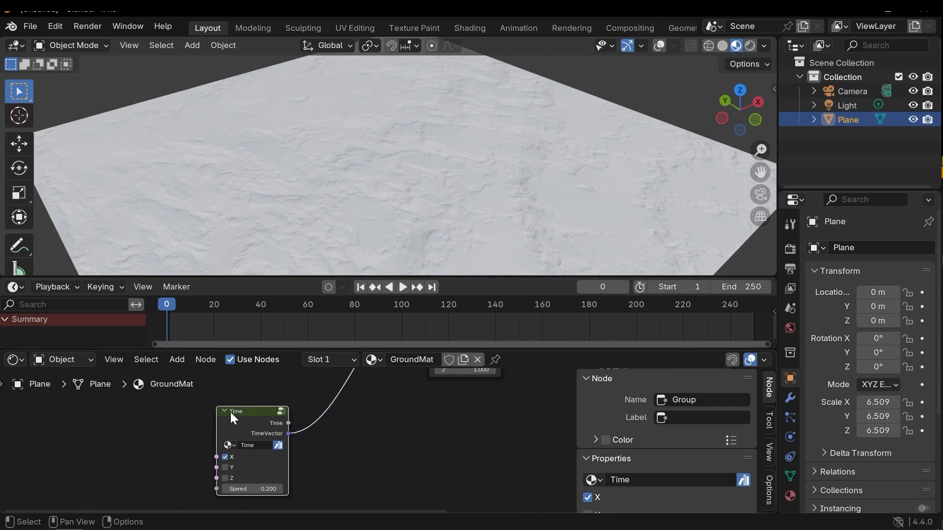
key("Tab")
scroll(348, 431, "up", 1)
key("Tab")
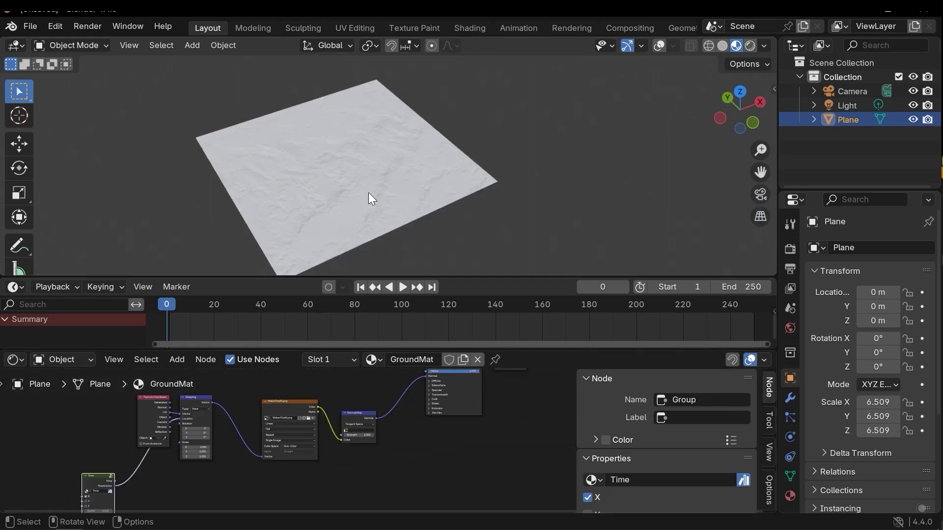
Step: Enlarge the 3D viewport slightly by shrinking the Timeline area
middle_click_drag(368, 193, 420, 189)
scroll(417, 192, "up", 2)
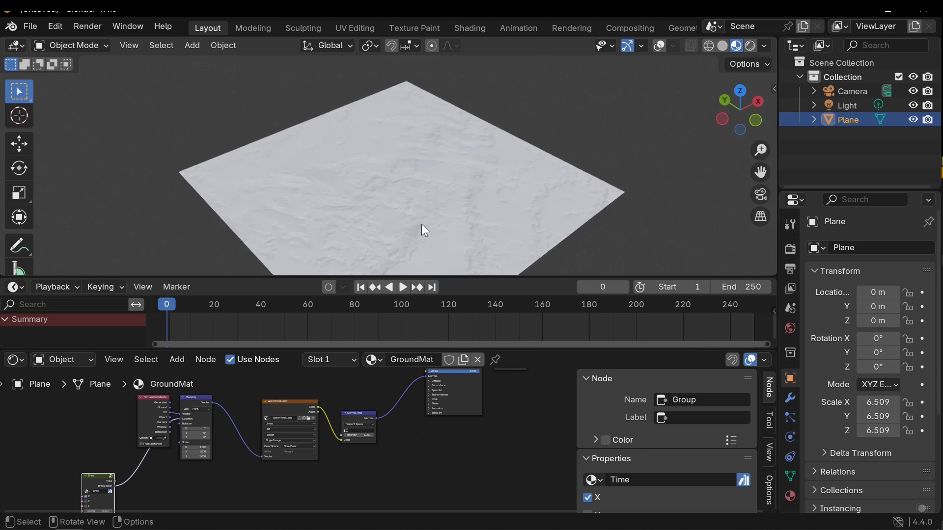
middle_click_drag(422, 223, 416, 145, "shift")
middle_click_drag(417, 178, 465, 291)
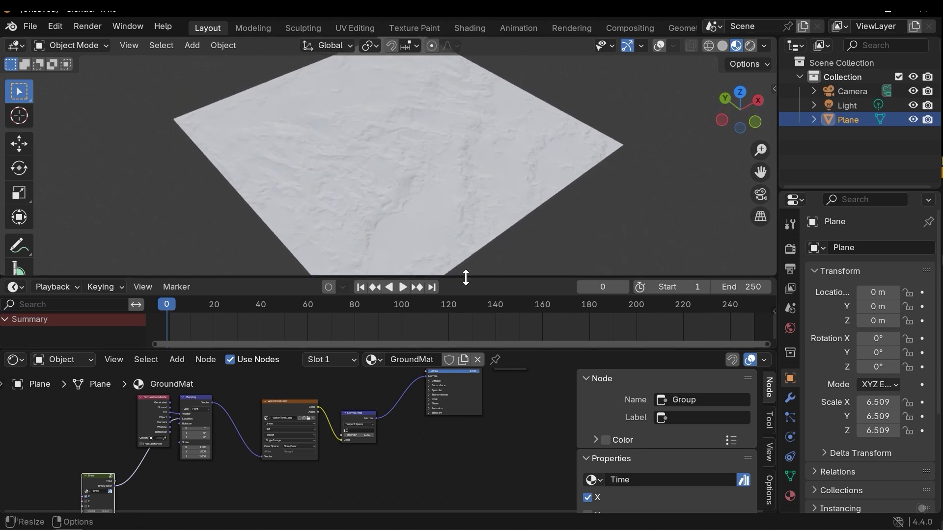
left_click_drag(467, 276, 461, 293)
Step: Bring HighPolyPlane_lambert1_BaseColor.png from the BasementGround1 Tex folder into the GroundMat node tree as an image texture
key("alt+Tab")
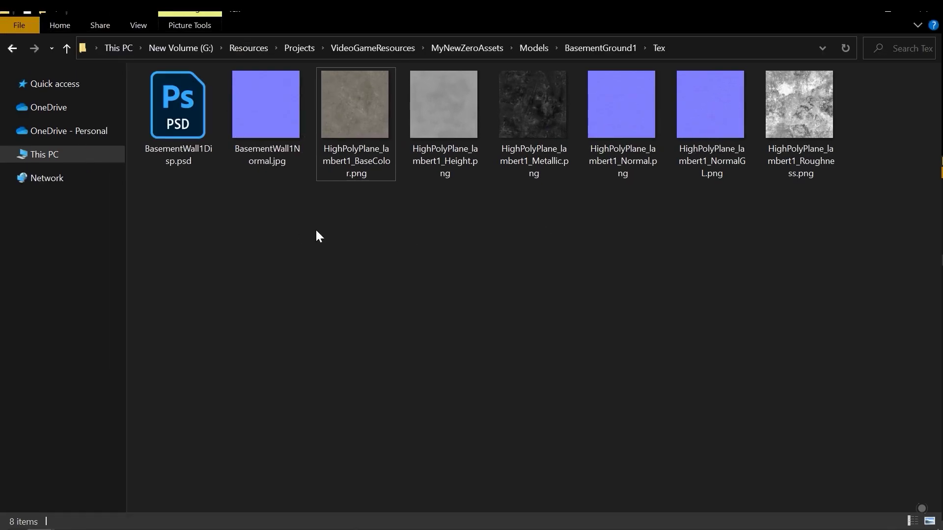
key("alt+Tab")
scroll(380, 435, "up", 4)
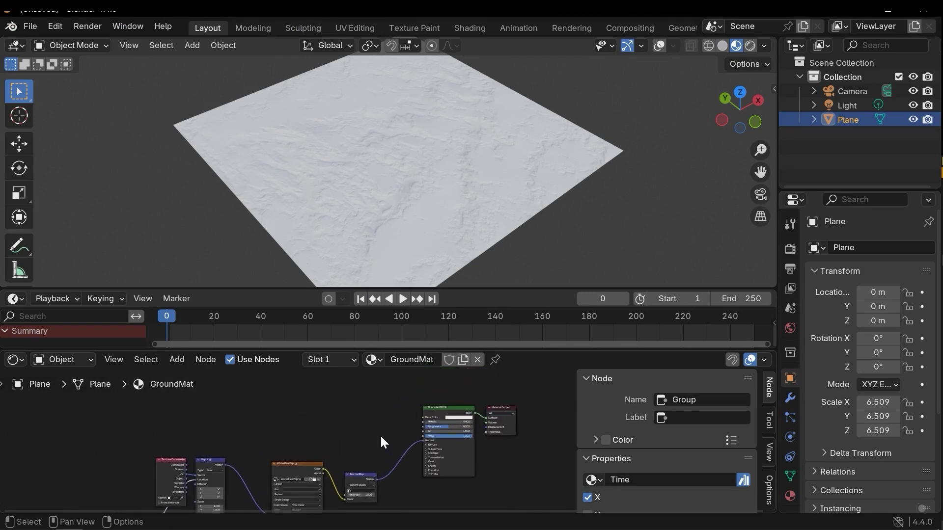
scroll(402, 439, "up", 1)
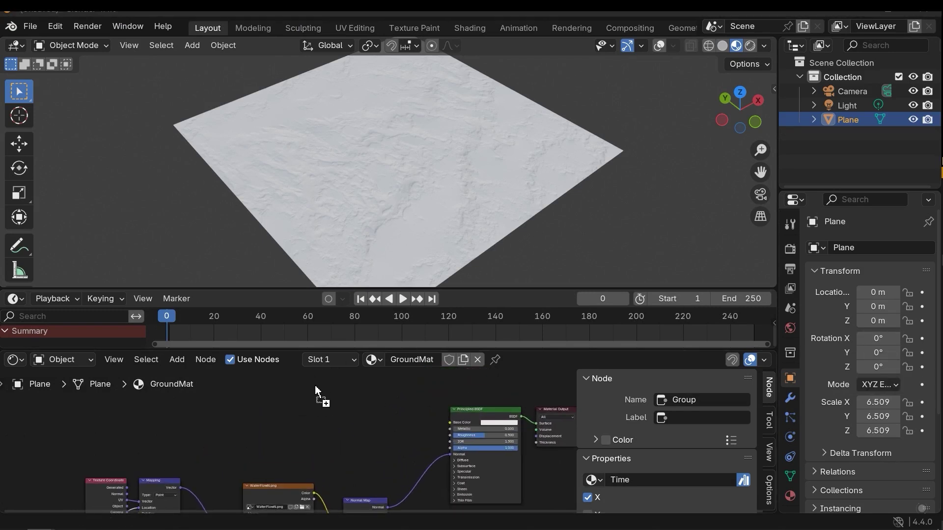
left_click_drag(330, 381, 331, 382)
Step: Connect the BaseColor image texture's Color output to the Principled BSDF's Base Color input
middle_click_drag(354, 401, 342, 437)
scroll(360, 401, "up", 2)
scroll(335, 415, "up", 2)
scroll(368, 410, "up", 1)
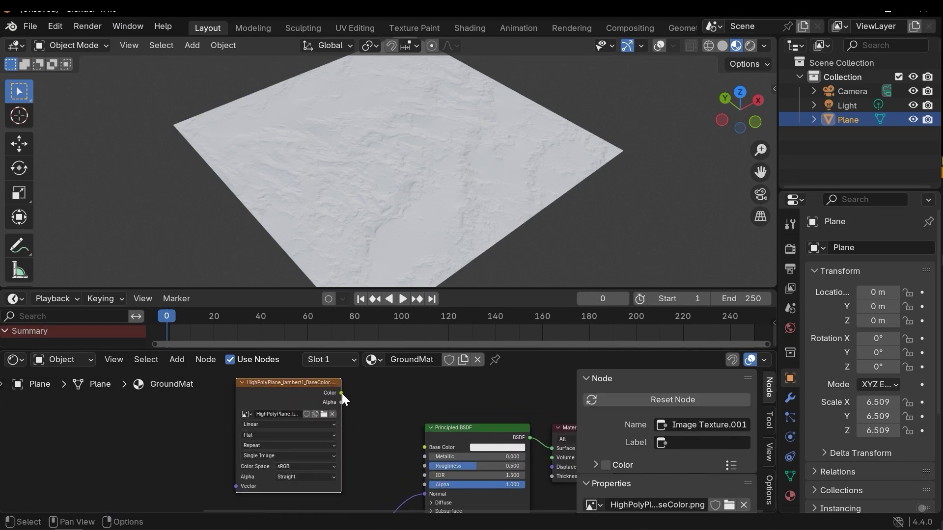
left_click_drag(342, 394, 425, 447)
scroll(323, 408, "down", 1)
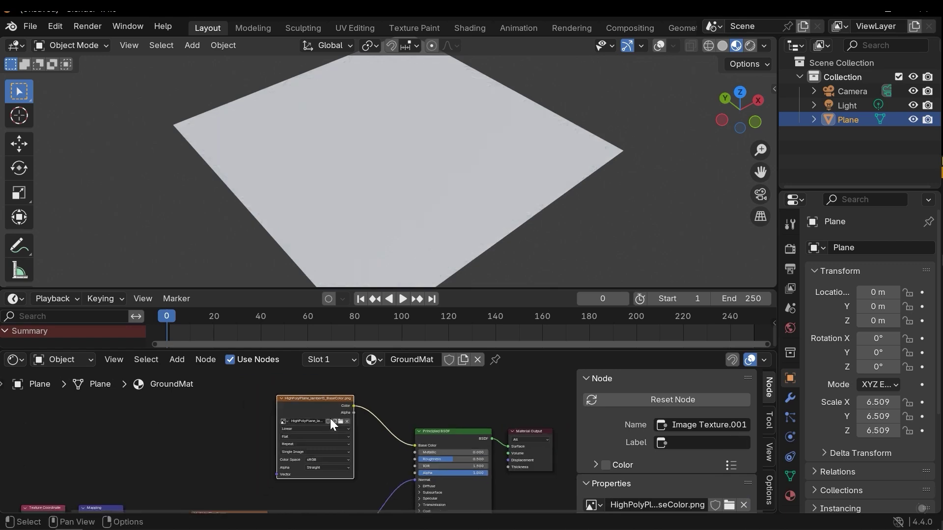
Step: Play the animation to preview the flow with the base color texture applied to the plane
middle_click_drag(332, 420, 419, 301)
left_click(404, 298)
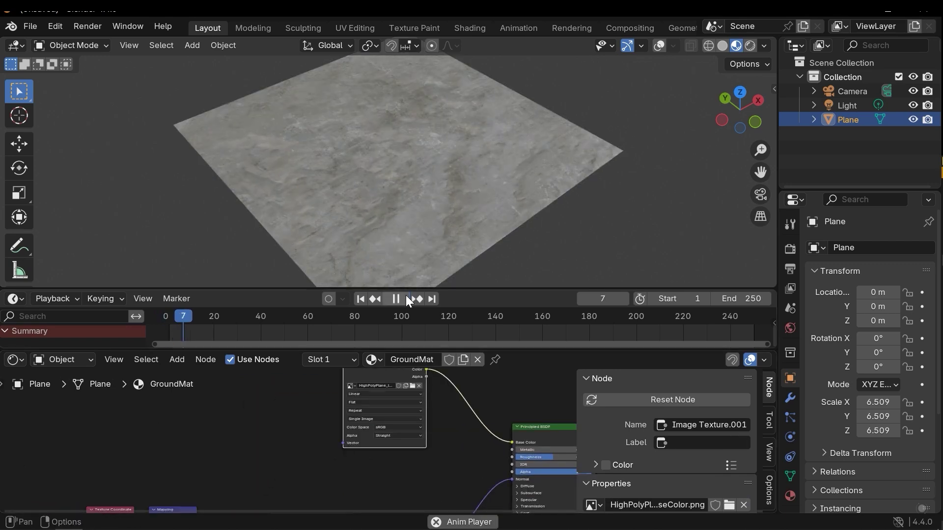
middle_click_drag(419, 157, 452, 178)
scroll(464, 180, "down", 4)
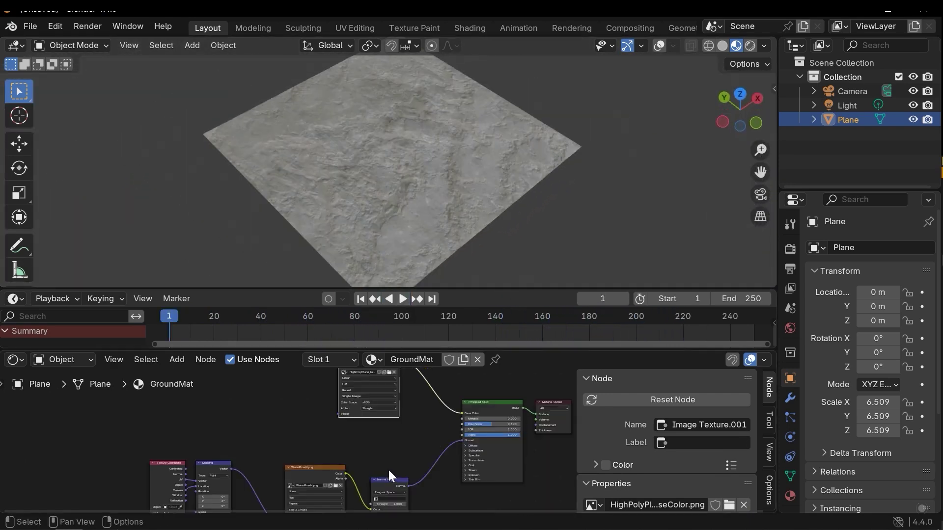
Step: Move the Time, Texture Coordinate, Mapping, WaterFlowN.png and Normal Map nodes together, away from the Principled BSDF, and deselect them
scroll(388, 469, "down", 4)
middle_click_drag(371, 472, 381, 390)
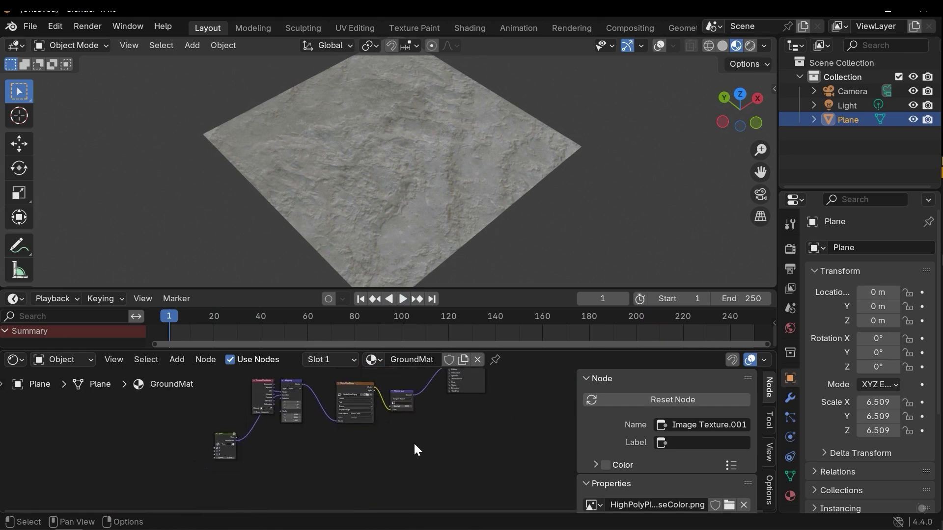
left_click_drag(428, 463, 197, 390)
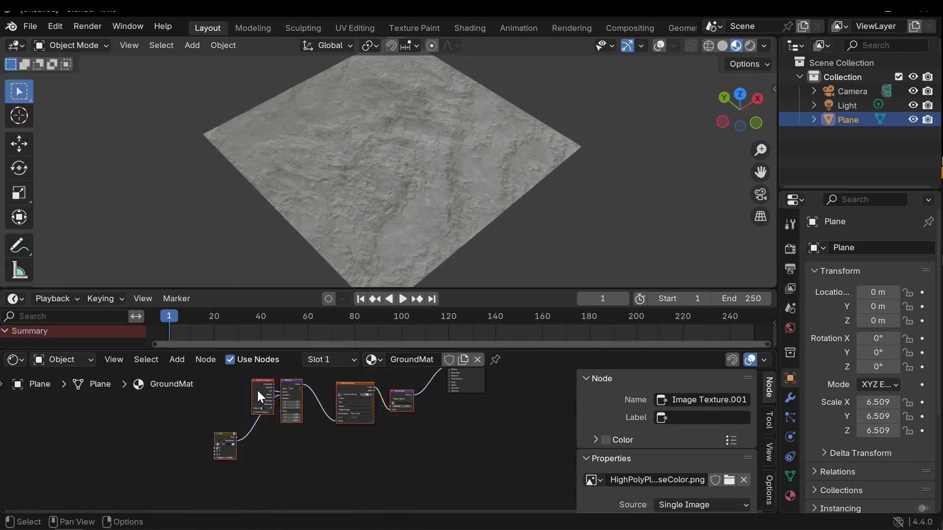
left_click_drag(257, 391, 238, 436)
middle_click_drag(468, 470, 452, 432)
left_click(337, 446)
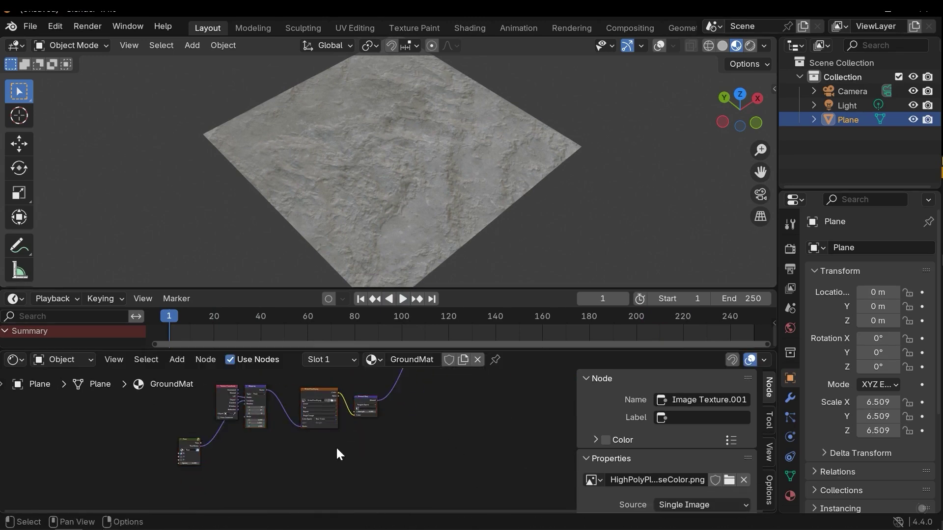
Step: Bring HighPolyPlane_lambert1_Normal.png into the node tree as an image texture below the WaterFlowN.png node
scroll(337, 446, "up", 4)
middle_click_drag(377, 448, 413, 436)
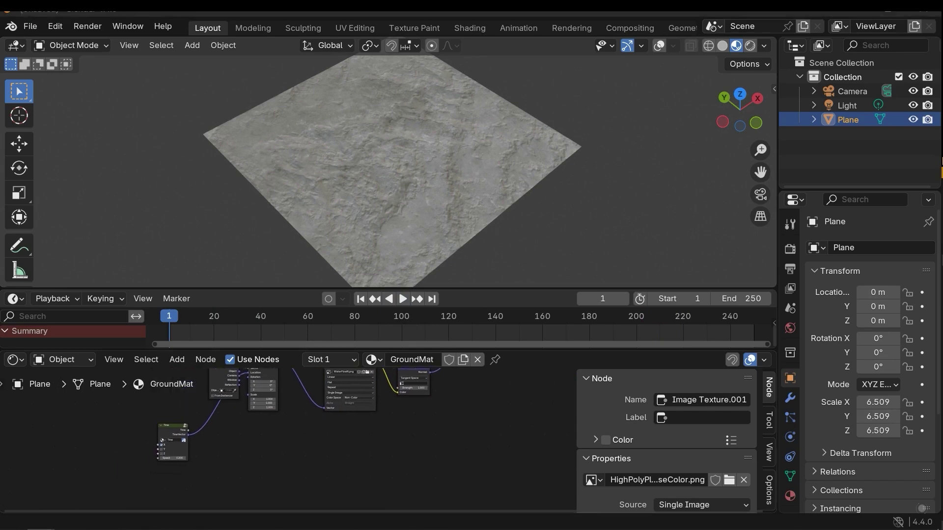
left_click_drag(335, 443, 335, 444)
scroll(335, 447, "up", 5)
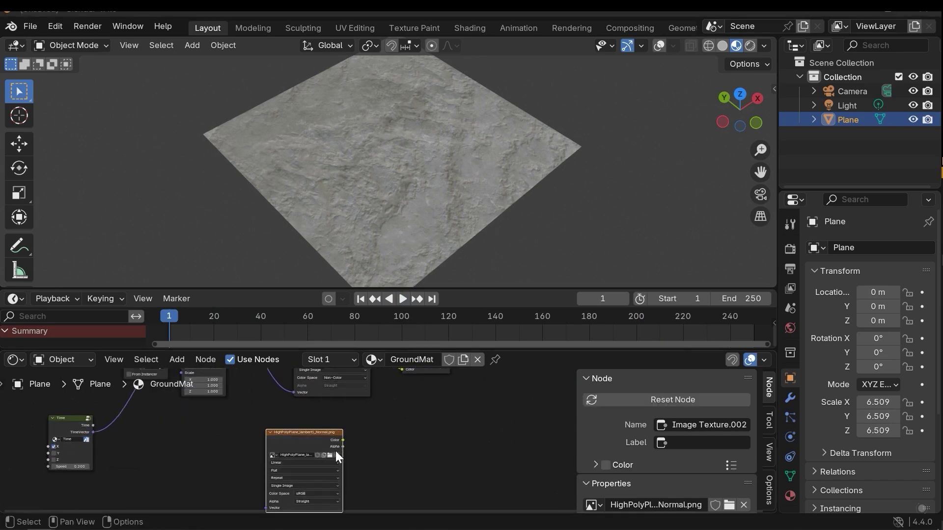
Step: Set the HighPolyPlane_lambert1_Normal.png texture's color space to Non-Color and shift its node slightly below the WaterFlowN.png node
middle_click_drag(332, 453, 393, 416)
scroll(371, 422, "up", 5)
scroll(383, 452, "up", 3)
middle_click_drag(393, 459, 323, 460)
left_click(295, 465)
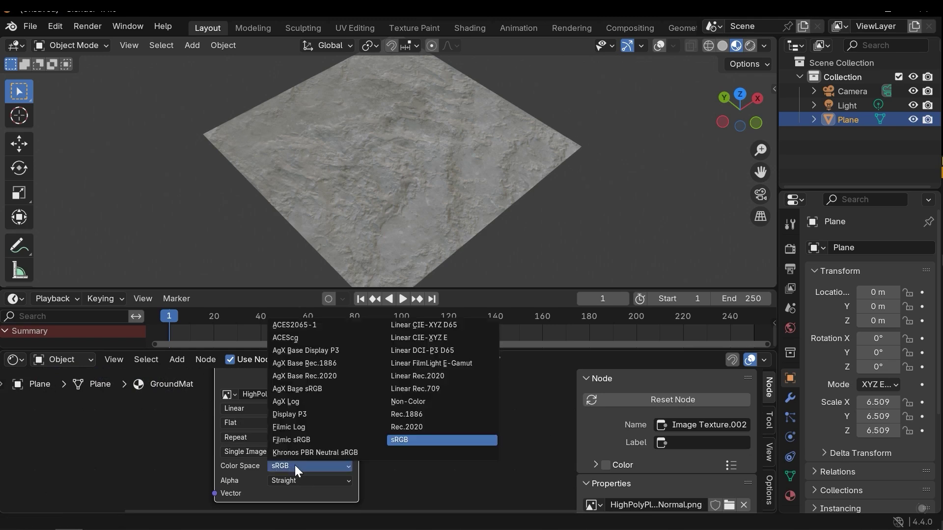
left_click(416, 403)
scroll(424, 413, "down", 2)
middle_click_drag(425, 413, 289, 464)
left_click_drag(242, 461, 270, 445)
Step: Add a Normal Map node beside the HighPolyPlane_lambert1_Normal.png texture and connect the texture's Color output to its Color input
middle_click_drag(340, 433, 305, 425)
scroll(324, 432, "up", 6)
middle_click_drag(344, 459, 370, 435)
left_click(370, 435)
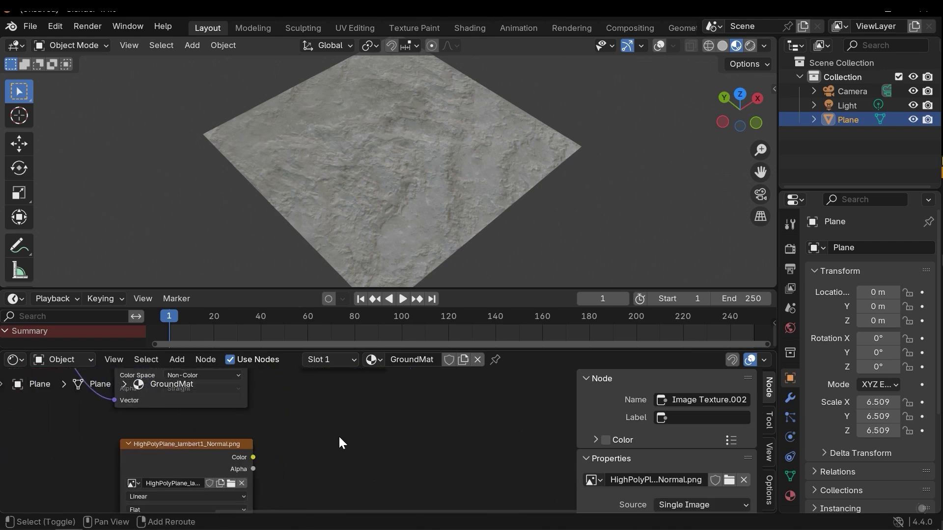
key("shift+a")
type("normal")
key("Return")
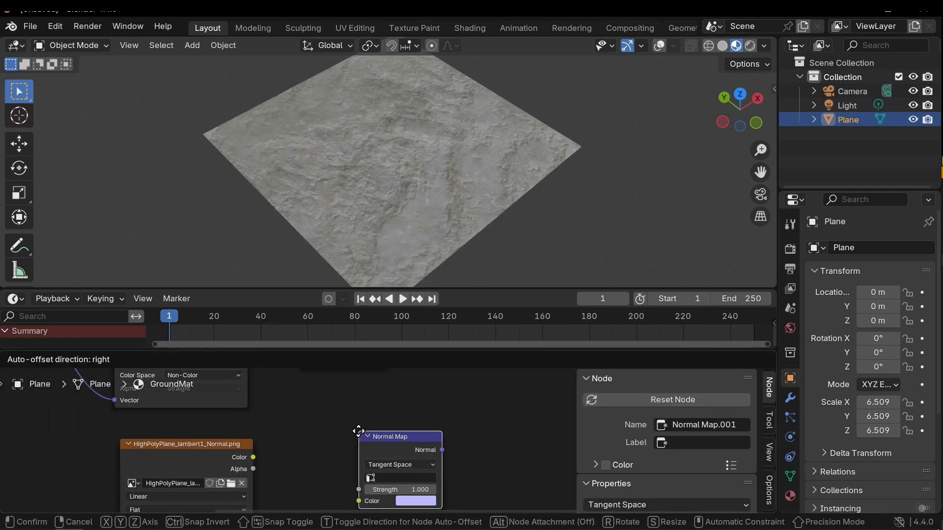
left_click(299, 447)
left_click_drag(253, 448, 298, 410)
Step: Add a Mix node to the right of the two Normal Map nodes
middle_click_drag(311, 405, 295, 482)
scroll(358, 407, "down", 3)
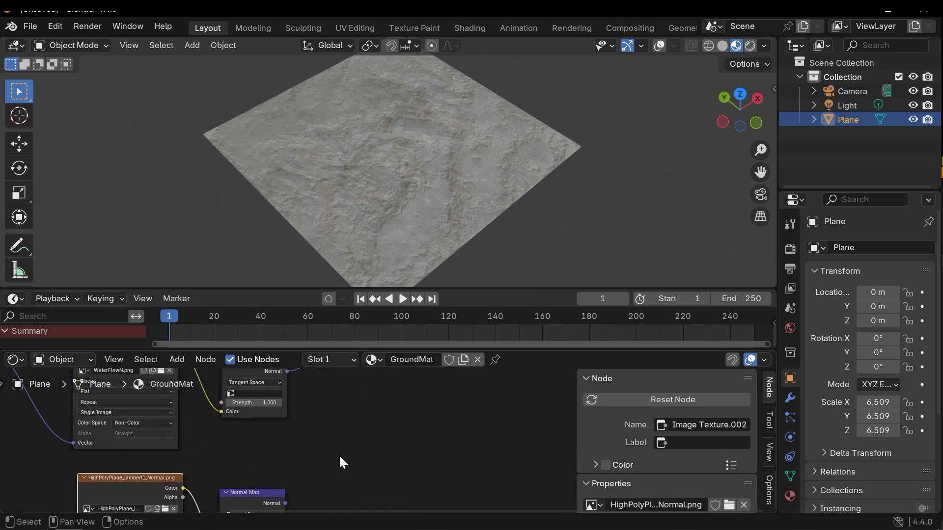
middle_click_drag(340, 454, 340, 428)
left_click(344, 427)
key("shift+a")
mouse_move(359, 429)
type("mix")
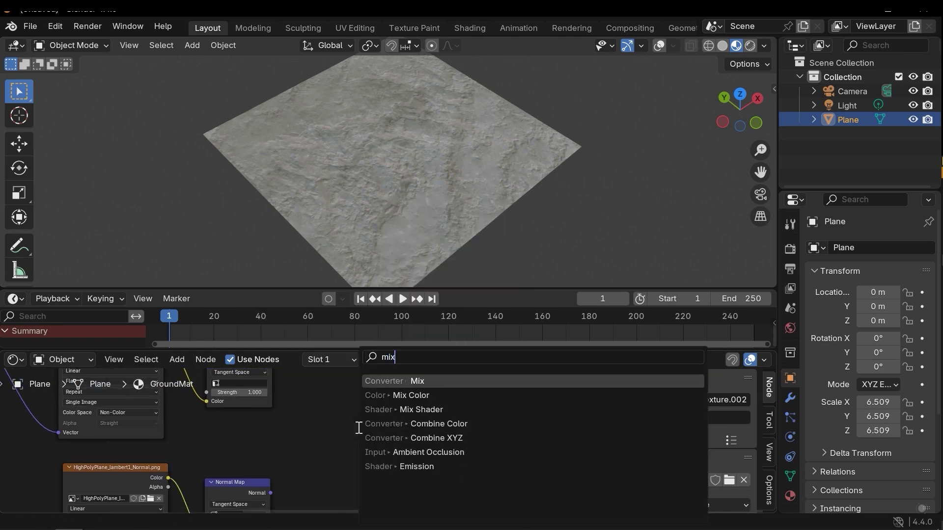
key("Return")
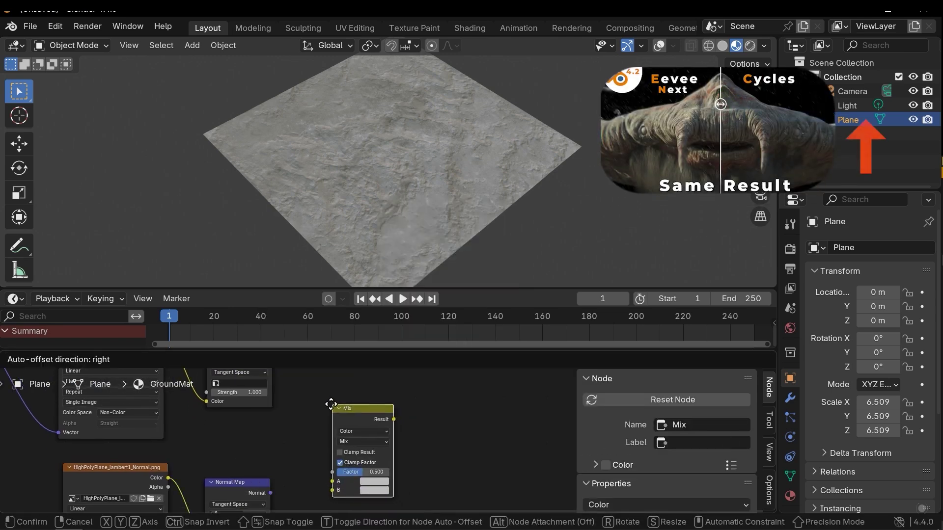
left_click(319, 397)
Step: Set the Mix node's data type to Vector and move the node slightly away from the Normal Map nodes
scroll(344, 422, "up", 2)
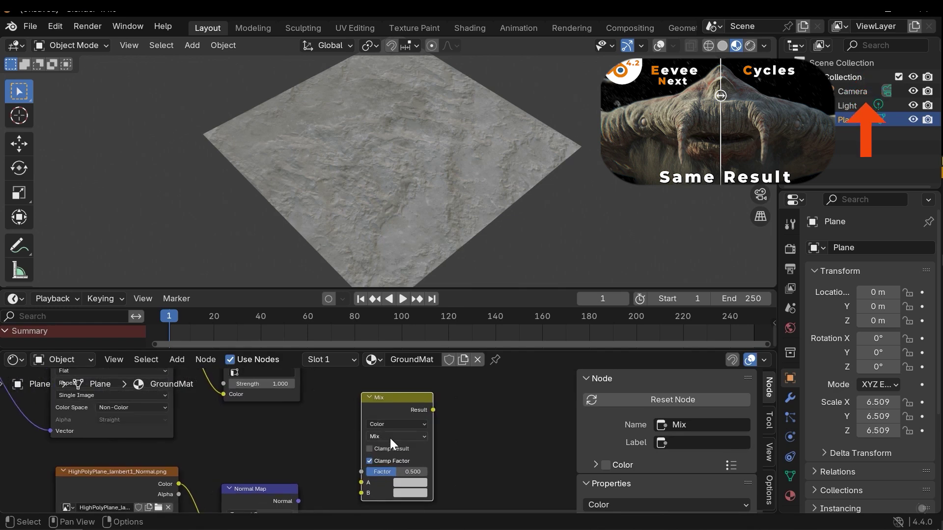
left_click(388, 424)
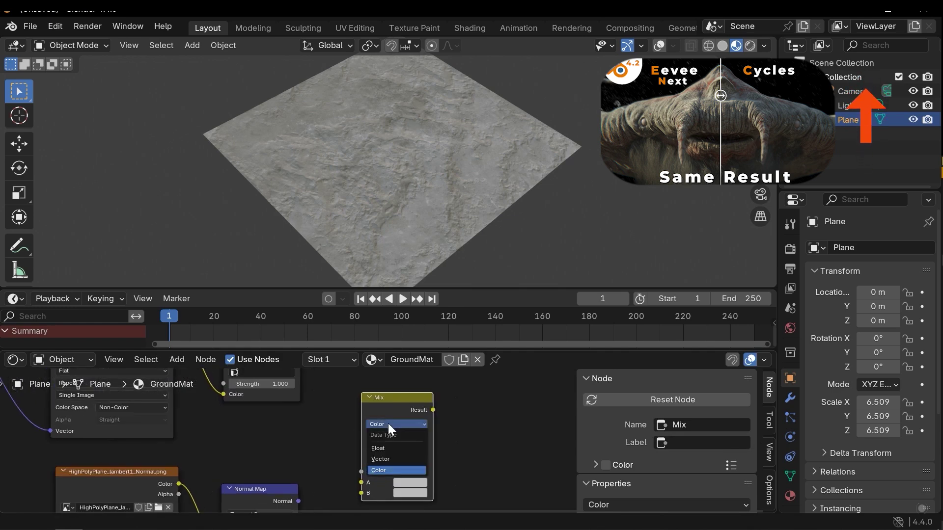
left_click(390, 458)
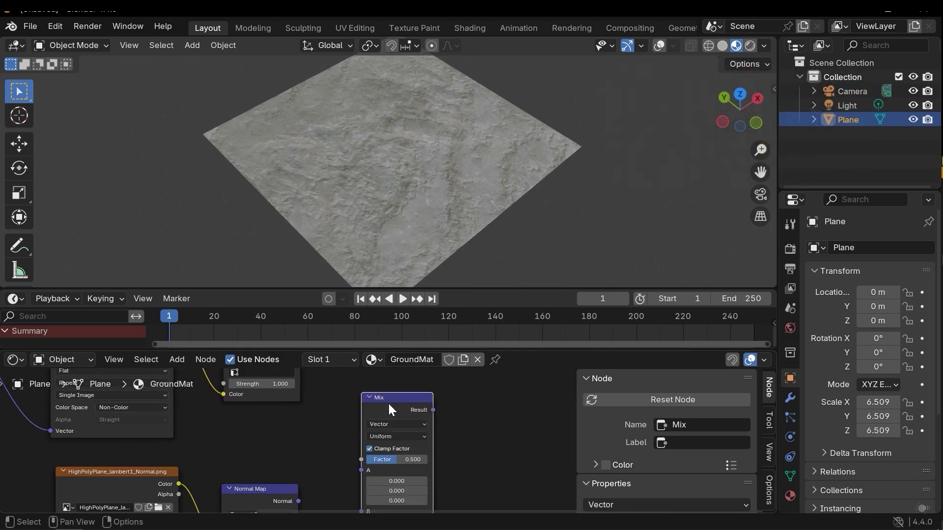
left_click_drag(389, 401, 429, 383)
middle_click_drag(359, 399, 369, 421)
scroll(371, 417, "down", 5)
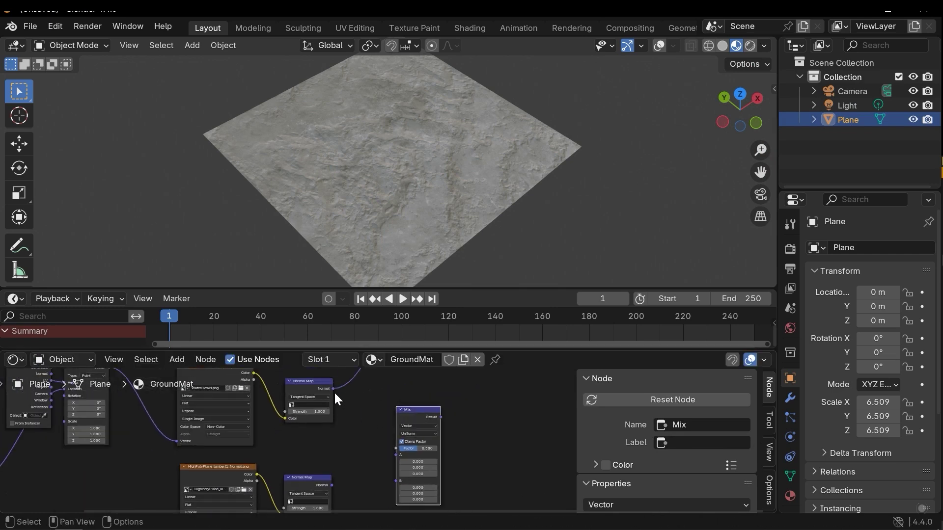
Step: Connect the water Normal Map's output to the Mix node's A input and the ground Normal Map's output to B
scroll(336, 388, "up", 2)
left_click_drag(341, 383, 411, 461)
middle_click_drag(350, 485, 338, 435)
scroll(337, 436, "up", 1)
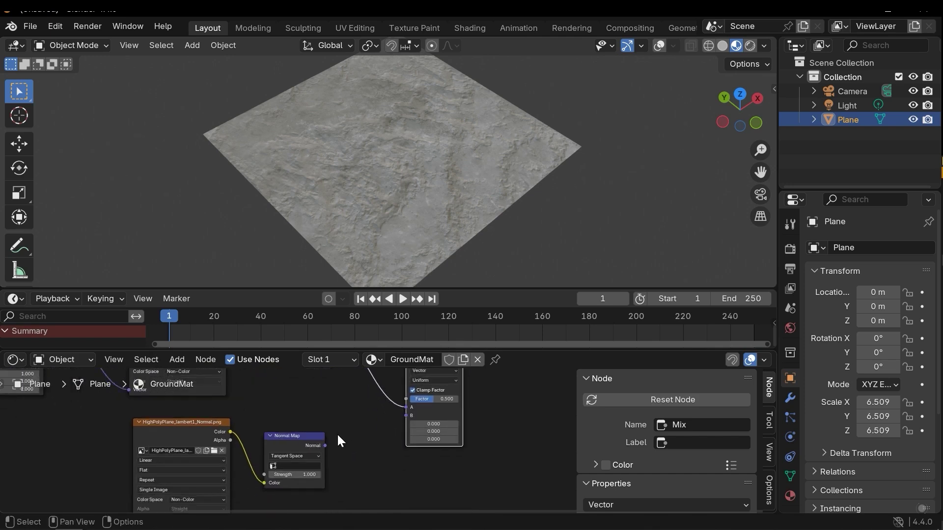
scroll(338, 435, "up", 1)
left_click_drag(322, 447, 410, 421)
middle_click_drag(474, 385, 337, 464)
scroll(336, 465, "down", 4)
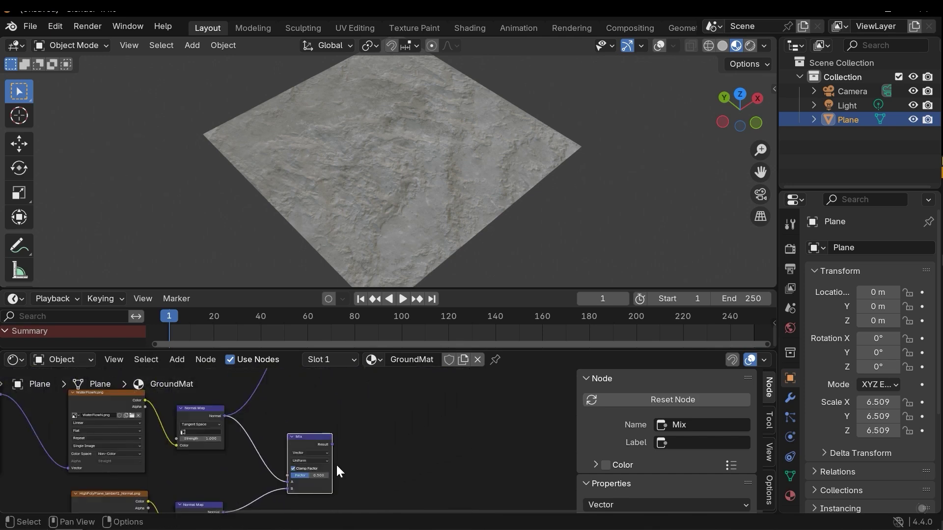
Step: Move the Mix node closer to the Normal Maps and connect its Result to the Principled BSDF's Normal input
left_click_drag(319, 437, 301, 430)
middle_click_drag(330, 420, 349, 471)
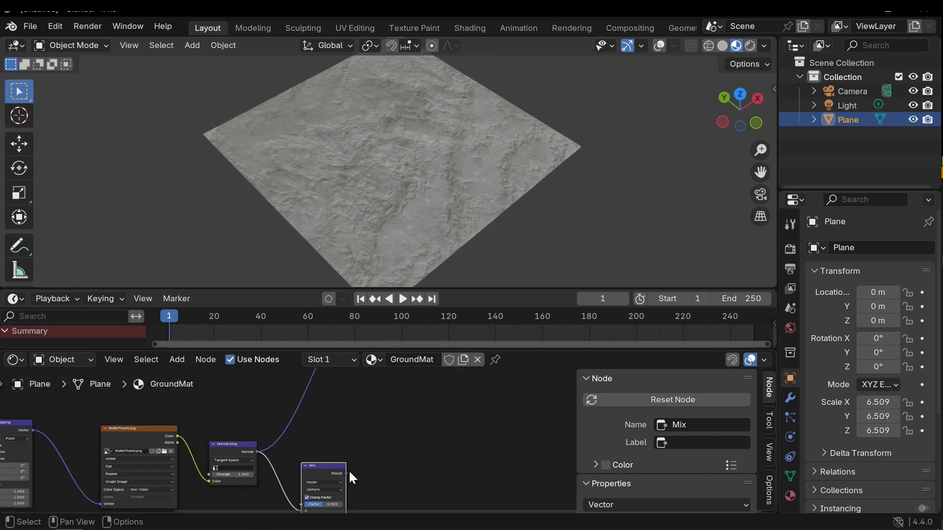
left_click_drag(346, 472, 361, 423)
scroll(461, 446, "down", 1)
middle_click_drag(456, 442, 382, 450)
left_click_drag(293, 382, 426, 440)
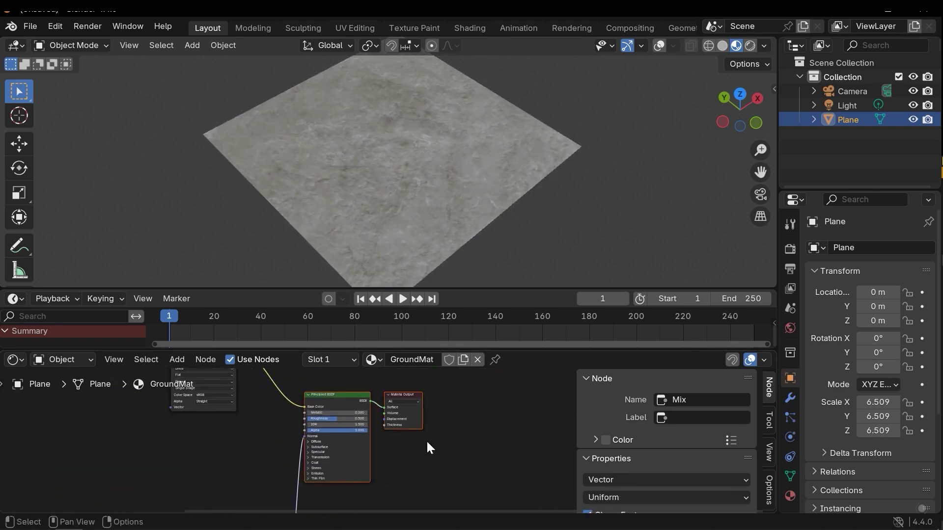
Step: Set the normal Mix node's factor to 0.544 and inspect the blended normals on the plane
key("KP_Decimal")
middle_click_drag(435, 98, 432, 162)
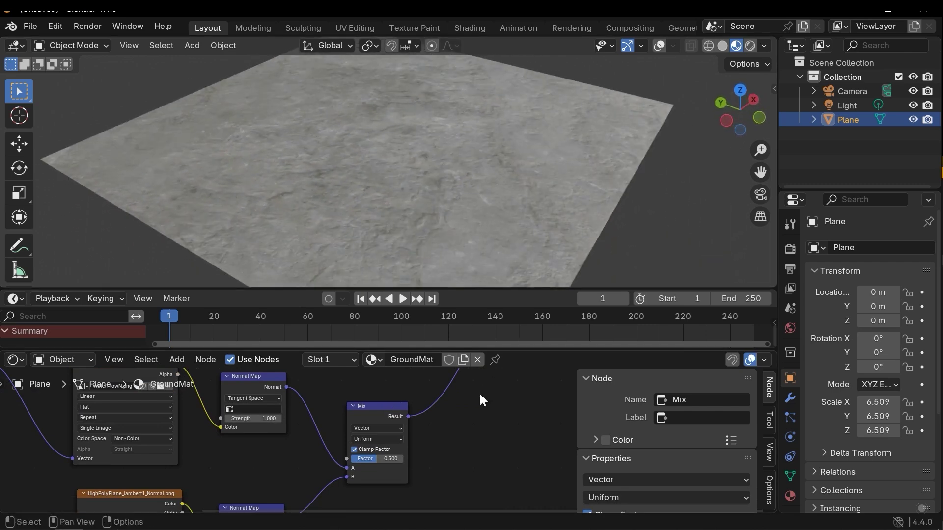
scroll(393, 450, "up", 2)
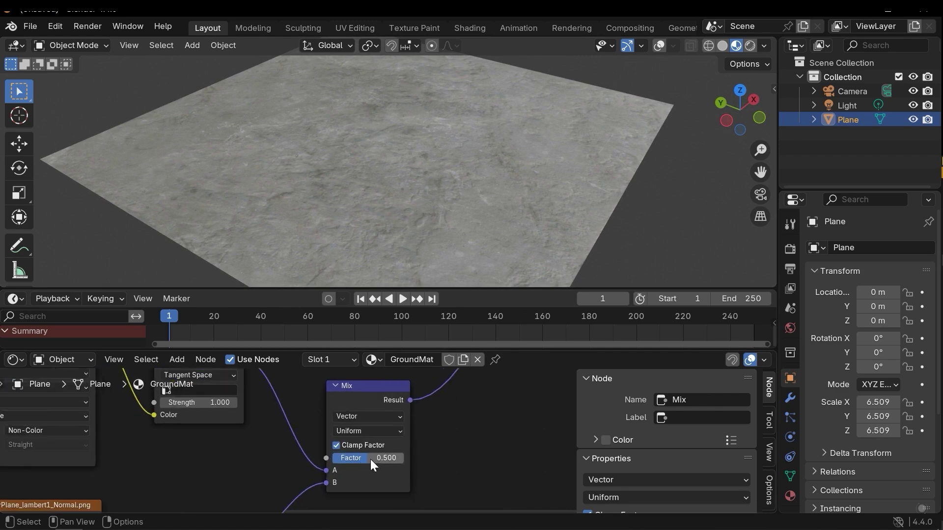
mouse_move(367, 458)
left_mouse_down()
mouse_move(395, 458)
mouse_move(344, 458)
mouse_move(370, 458)
left_mouse_up()
scroll(488, 162, "down", 3)
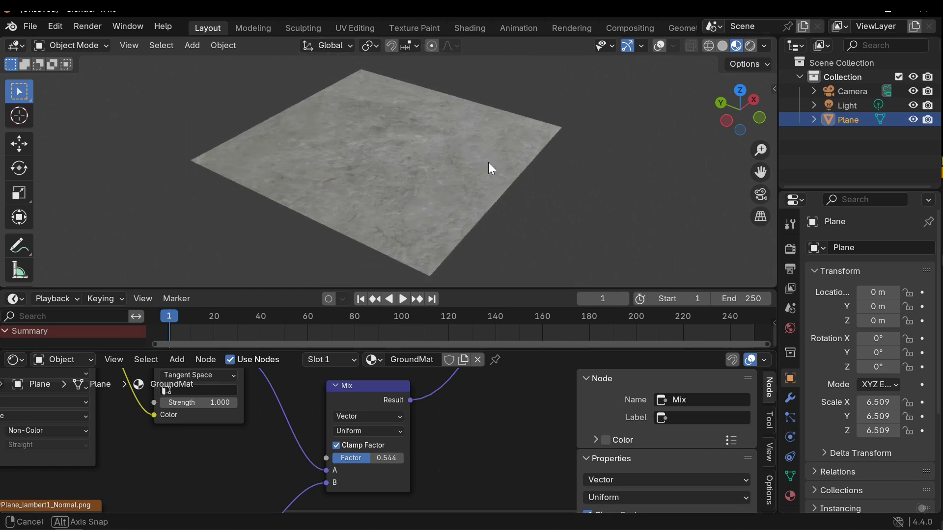
middle_click_drag(488, 163, 425, 175)
scroll(432, 173, "up", 4)
scroll(390, 403, "down", 7)
scroll(390, 401, "up", 2)
Step: Bring the HighPolyPlane_lambert1_Roughness image into the node tree as an image texture beside the Principled BSDF
middle_click_drag(391, 390, 351, 419)
scroll(378, 427, "up", 1)
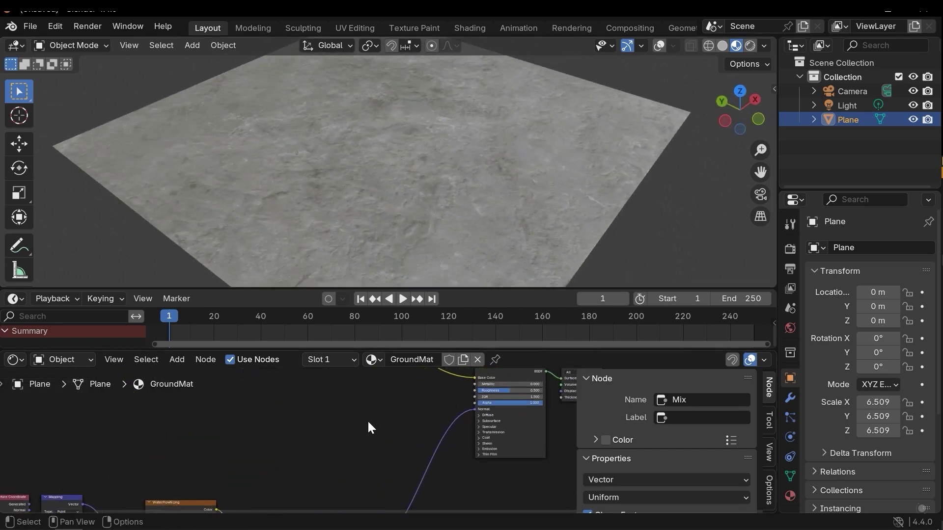
middle_click_drag(423, 408, 453, 403)
scroll(359, 403, "up", 2)
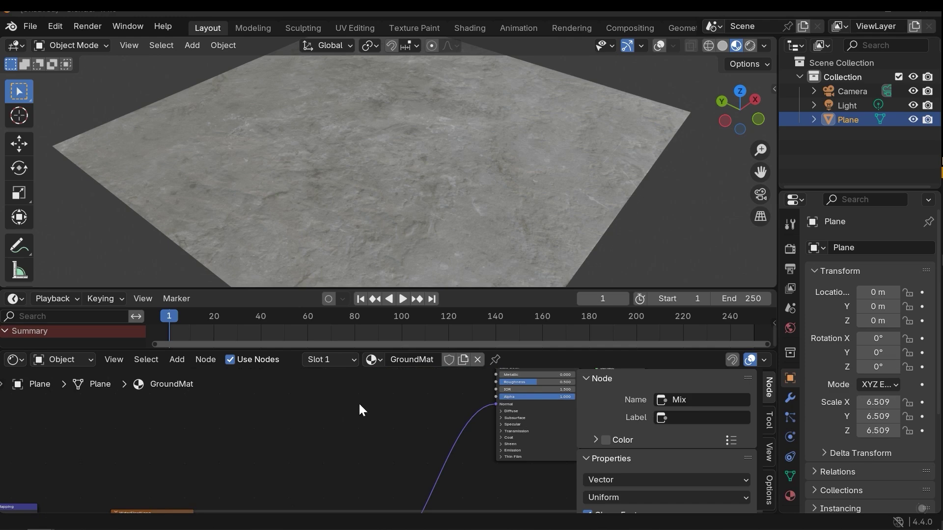
left_click_drag(358, 403, 358, 402)
middle_click_drag(346, 414, 334, 426)
left_click_drag(339, 412, 322, 398)
middle_click_drag(342, 434, 326, 426)
scroll(322, 449, "up", 6)
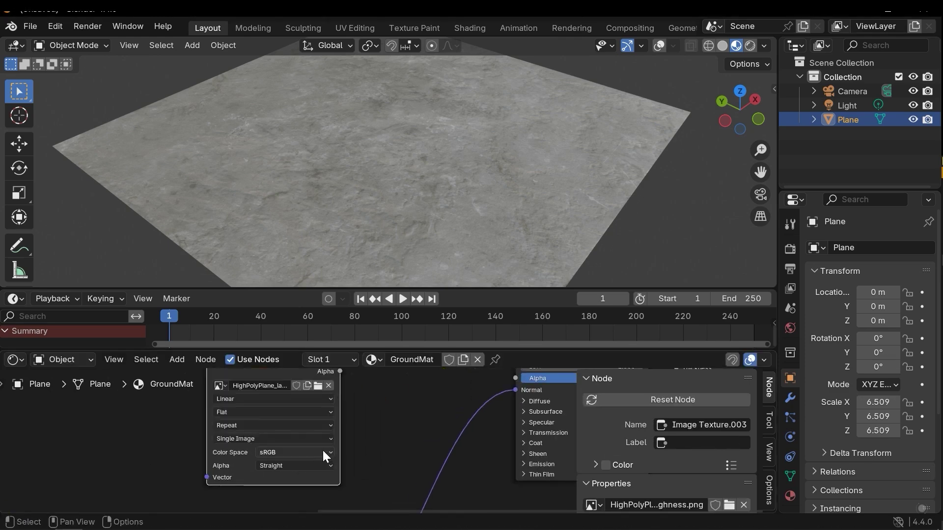
Step: Set the roughness texture's color space to Non-Color and connect its Color output to the Principled BSDF's Roughness input
left_click(322, 448)
left_click(398, 392)
scroll(434, 398, "down", 1)
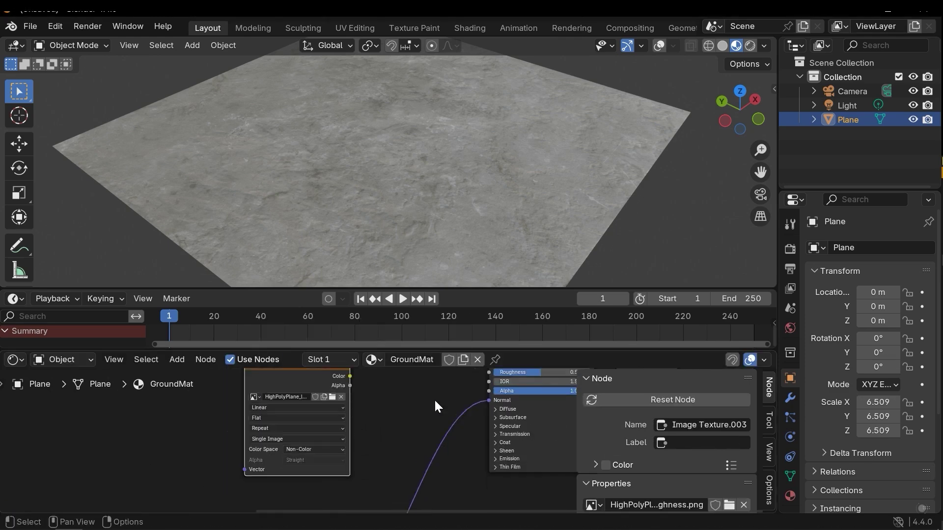
middle_click_drag(434, 399, 349, 441)
scroll(299, 414, "up", 1)
left_click_drag(260, 418, 421, 414)
Step: Switch the viewport to Rendered shading and show the overlays so the light can be picked
mouse_move(512, 266)
middle_mouse_down()
mouse_move(473, 185)
mouse_move(485, 179)
mouse_move(349, 182)
mouse_move(491, 164)
middle_mouse_up()
key("z")
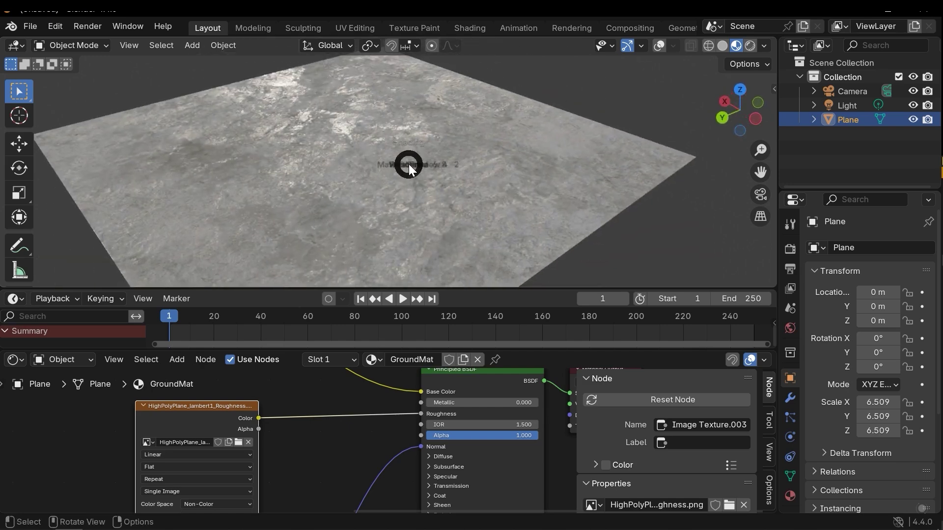
left_click(432, 85)
mouse_move(432, 85)
middle_mouse_down()
mouse_move(511, 140)
mouse_move(410, 163)
mouse_move(335, 155)
mouse_move(326, 178)
mouse_move(416, 158)
middle_mouse_up()
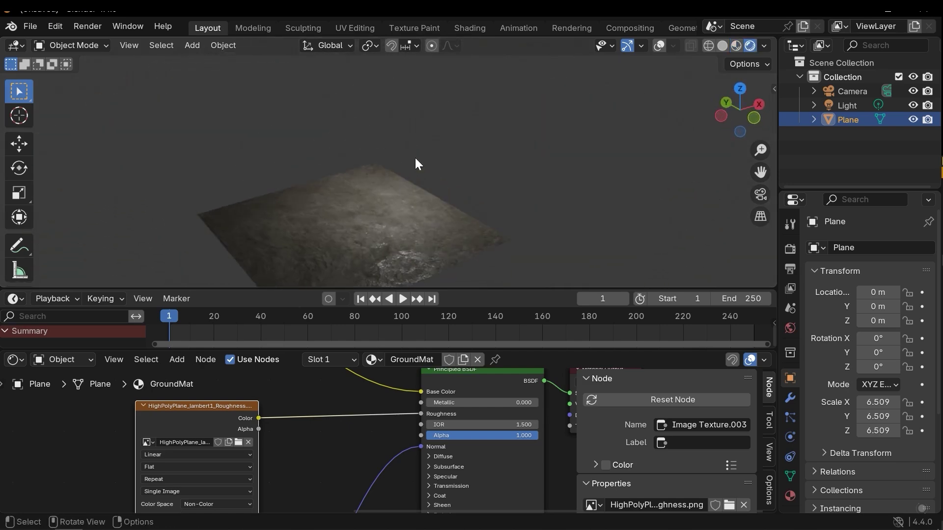
middle_click_drag(399, 212, 481, 123)
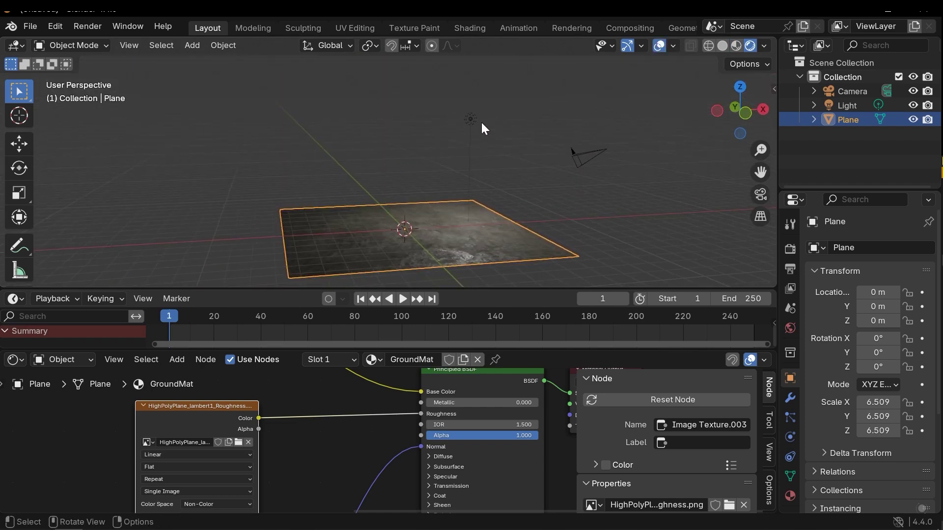
Step: Move the light closer to the plane, to about X 3.86, Y 0.81, Z 4.12, and hide the overlays
left_click(473, 116)
key("g")
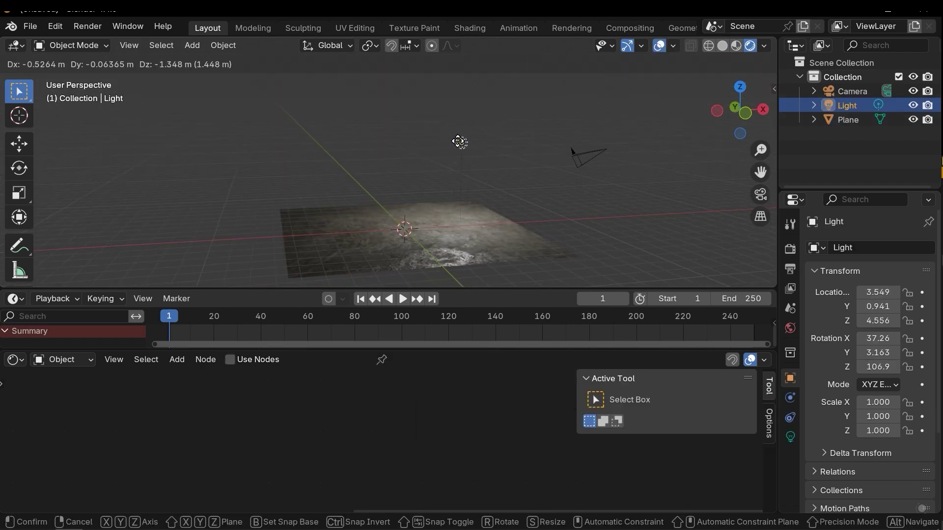
left_click(464, 152)
middle_click_drag(465, 156, 467, 294)
key("shift+alt+z")
Step: Play the animation briefly to preview the flow under the light, return to frame 2, and inspect the plane from several angles
scroll(522, 188, "up", 4)
scroll(492, 188, "up", 3)
left_click(404, 298)
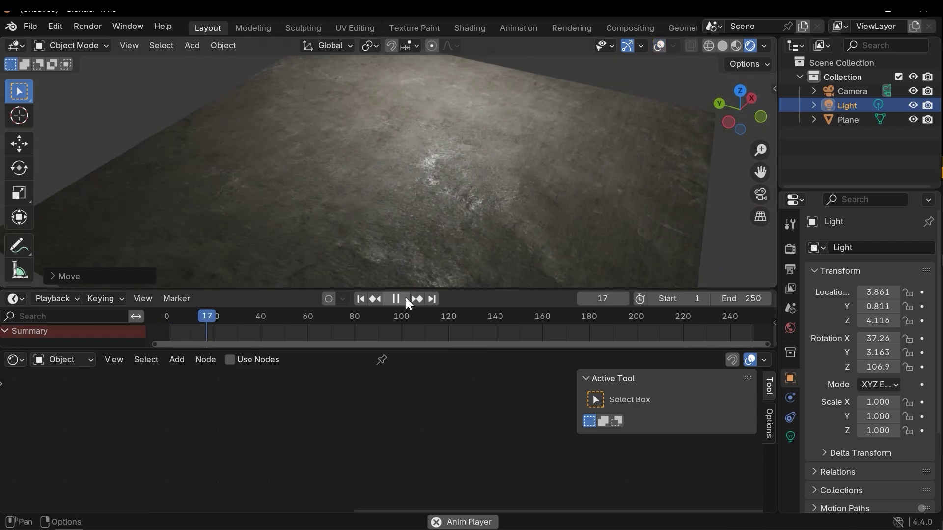
left_click(404, 299)
left_click_drag(237, 315, 171, 318)
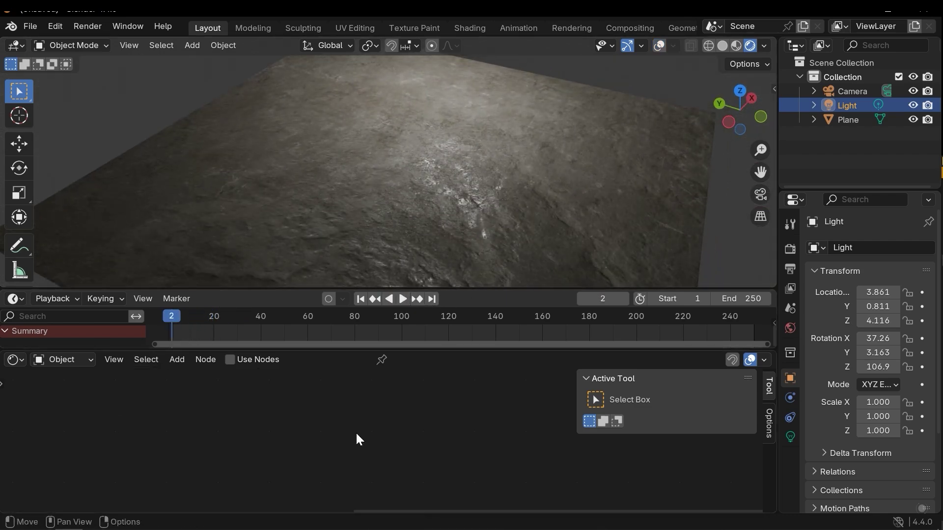
middle_click_drag(462, 186, 375, 166)
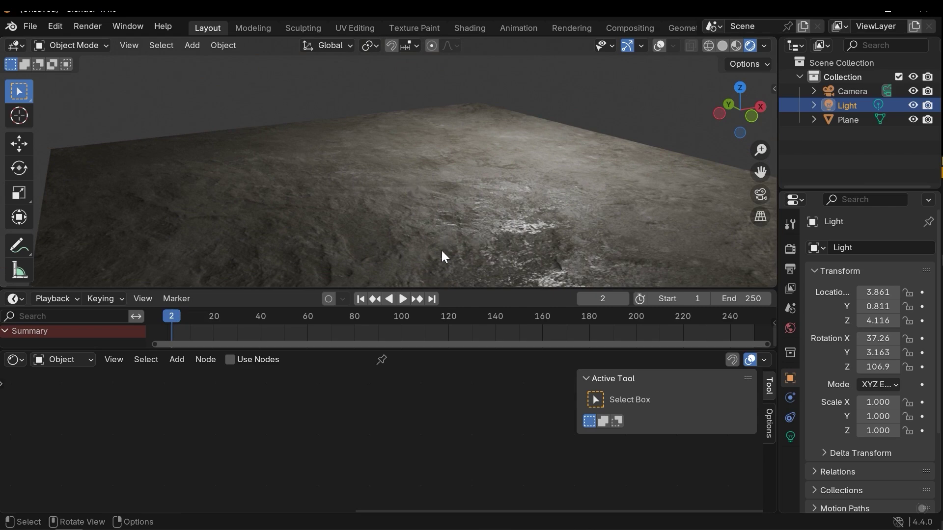
middle_click_drag(444, 256, 514, 286)
Step: Reselect the plane and insert a Mix node on the link between the roughness texture's Color output and the Principled BSDF's Roughness input
left_click(473, 242)
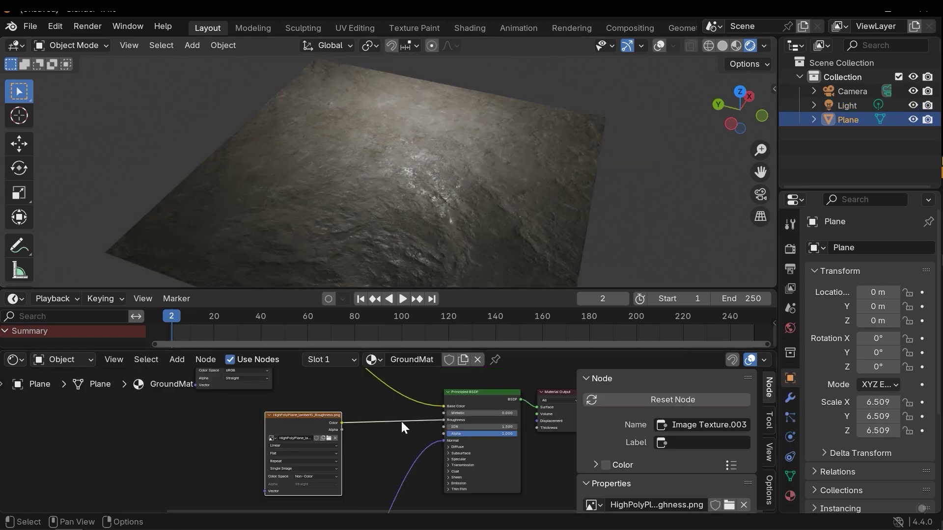
middle_click_drag(385, 432, 500, 398)
scroll(454, 435, "up", 3)
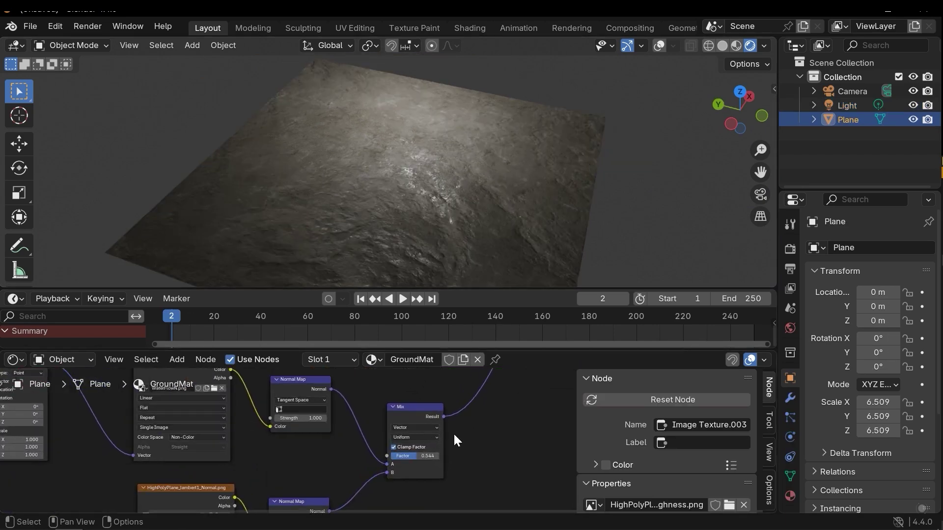
scroll(442, 434, "up", 3)
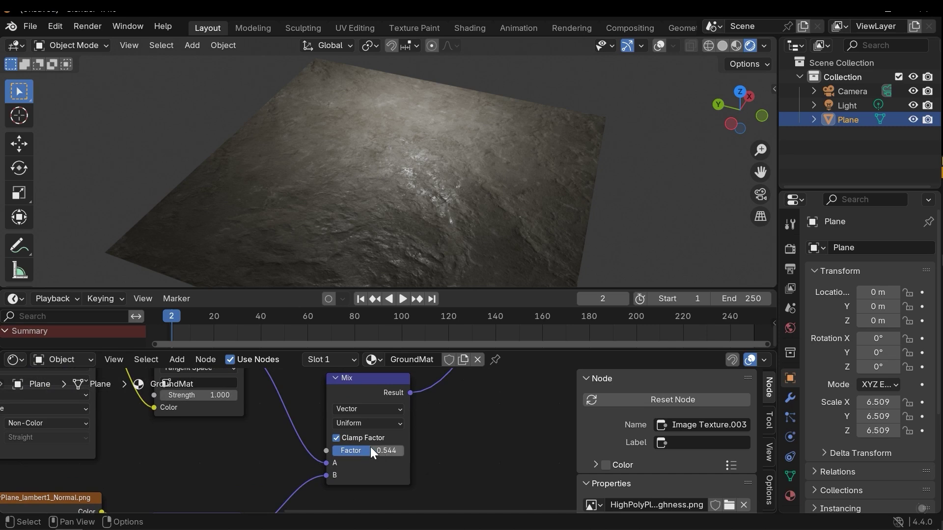
scroll(365, 452, "down", 12)
middle_click_drag(421, 376, 397, 461)
scroll(397, 432, "up", 4)
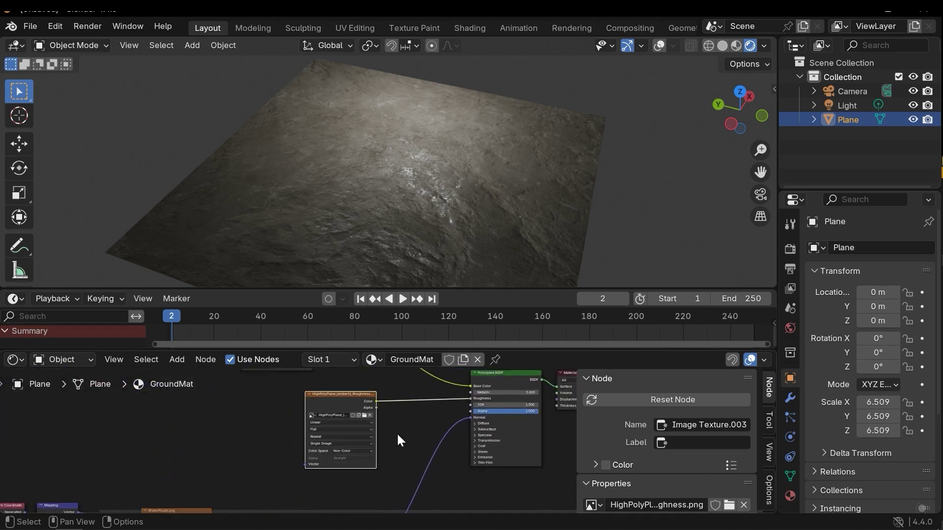
scroll(397, 408, "up", 2)
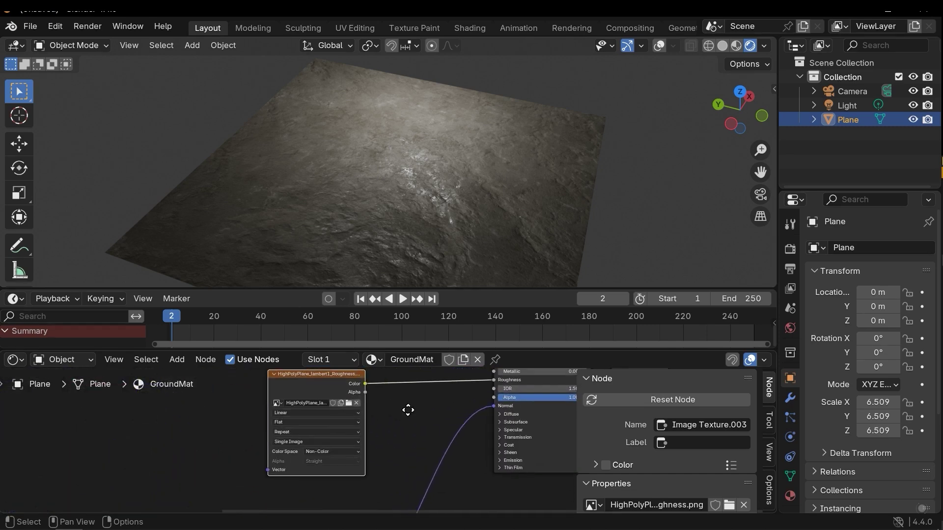
key("shift+a")
type("mix")
key("Return")
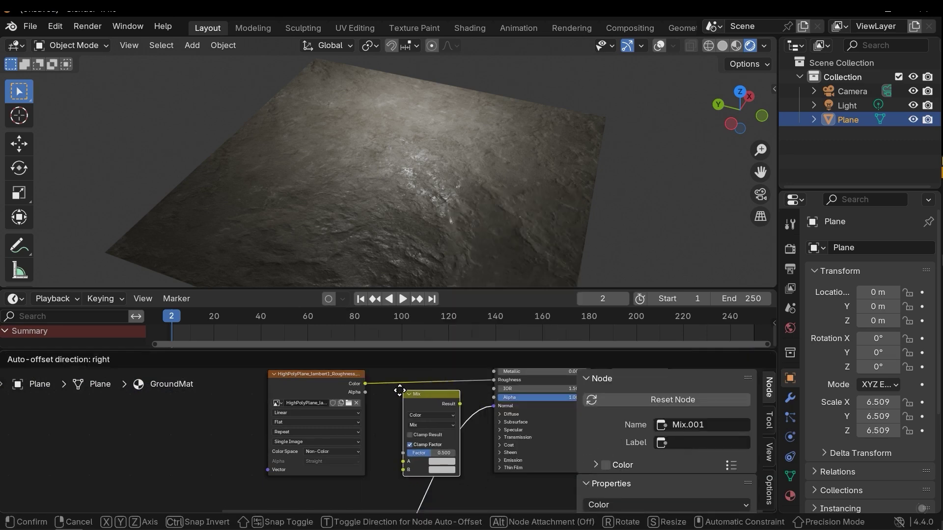
left_click(389, 376)
middle_click_drag(428, 467, 488, 483)
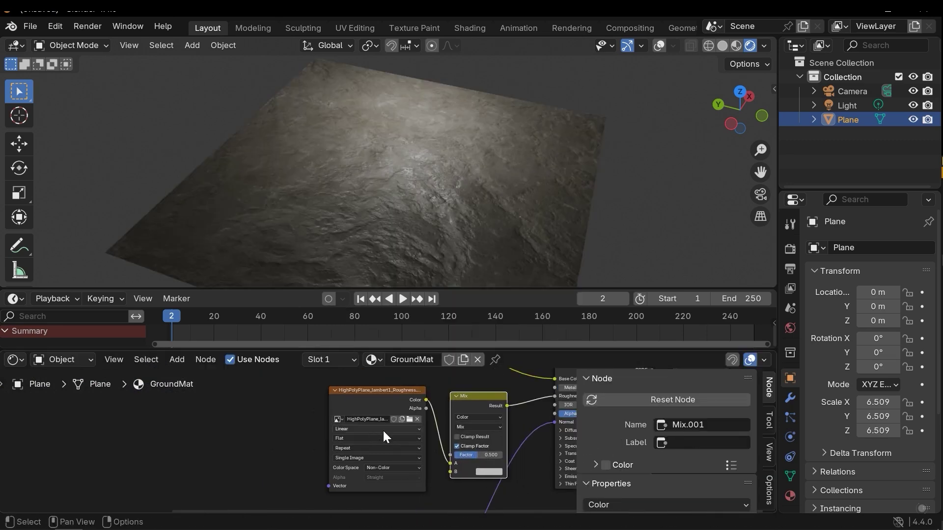
Step: Spread the roughness texture node and the new Mix node apart to leave more space between them
left_click_drag(375, 406, 329, 392)
left_click_drag(494, 415, 467, 407)
scroll(463, 450, "up", 4)
middle_click_drag(463, 450, 330, 474)
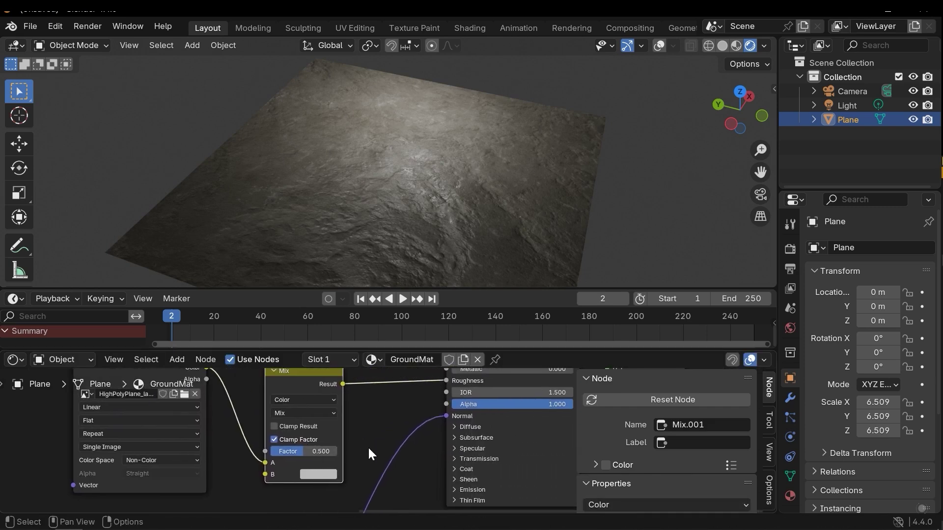
Step: Set the roughness Mix node's B color to near black with Value 0.006 and its Factor to 0.671
left_click(311, 475)
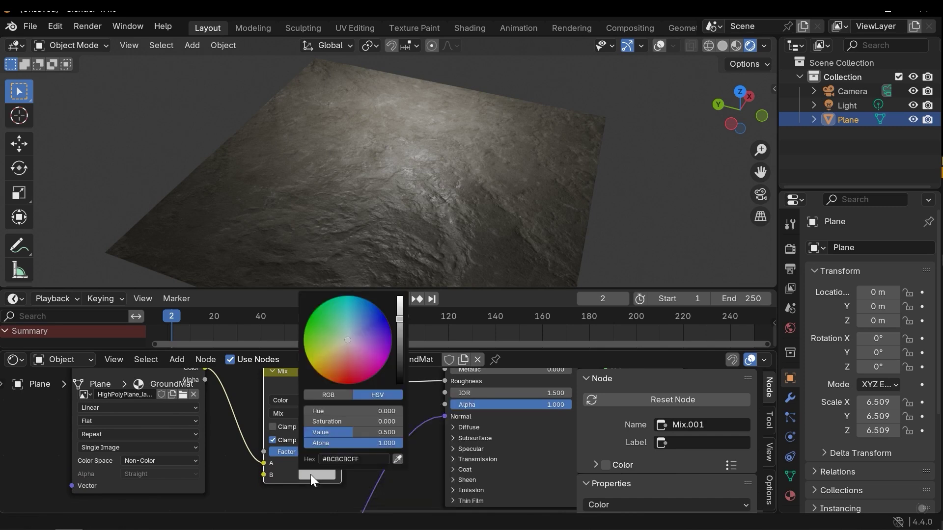
left_click(310, 474)
left_click(309, 474)
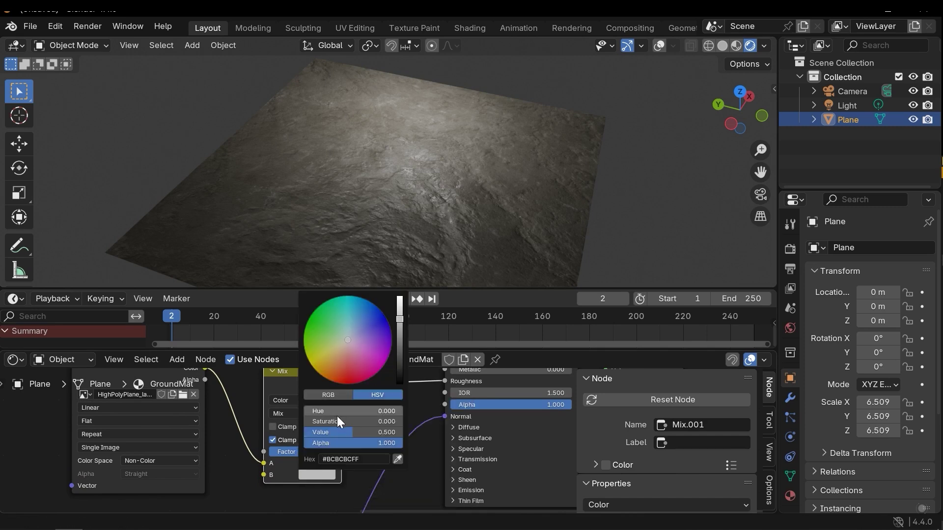
left_click_drag(402, 337, 400, 379)
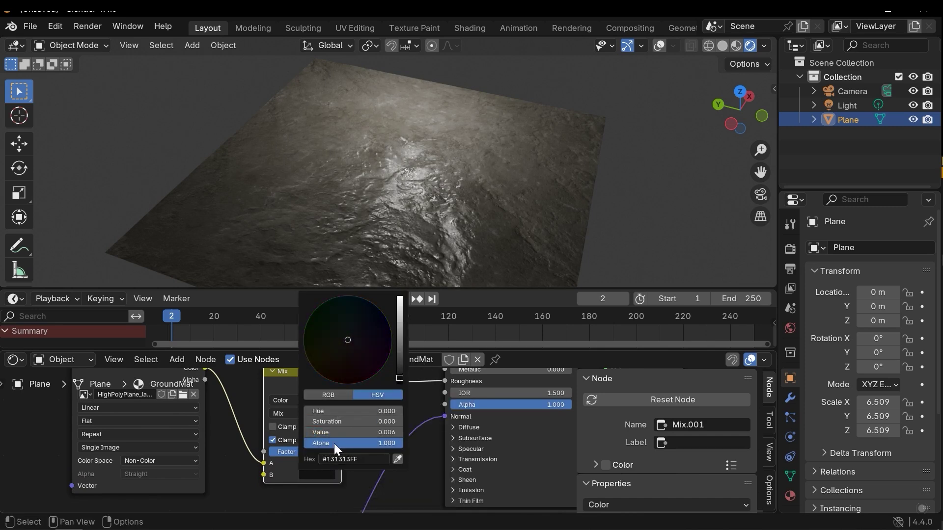
left_click(364, 484)
middle_click_drag(363, 485, 416, 487)
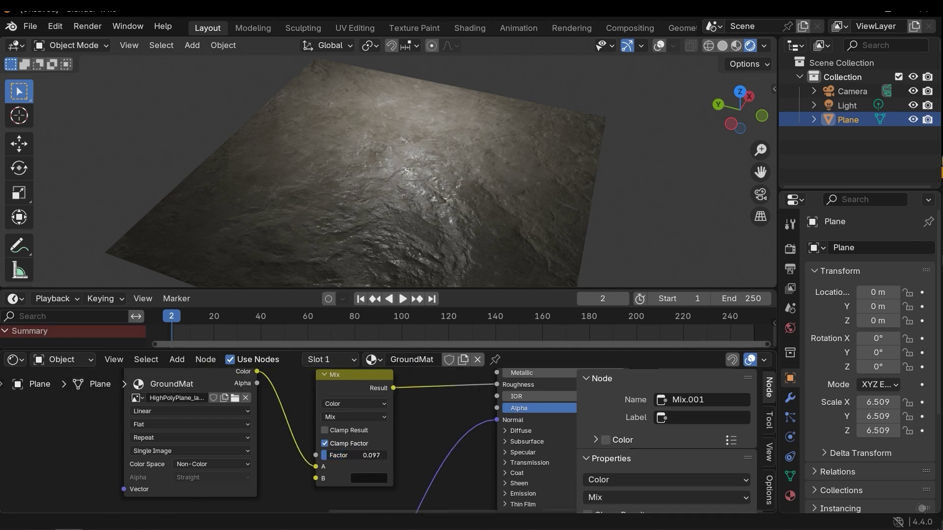
left_click_drag(351, 455, 388, 456)
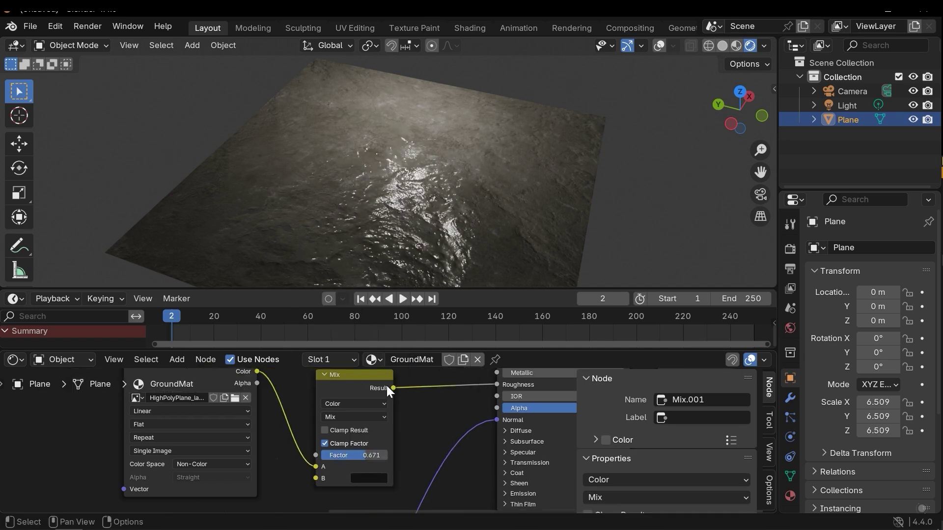
Step: Inspect the glossier plane, play the animation briefly to preview the flow, and return to frame 4
middle_click_drag(418, 285, 446, 247)
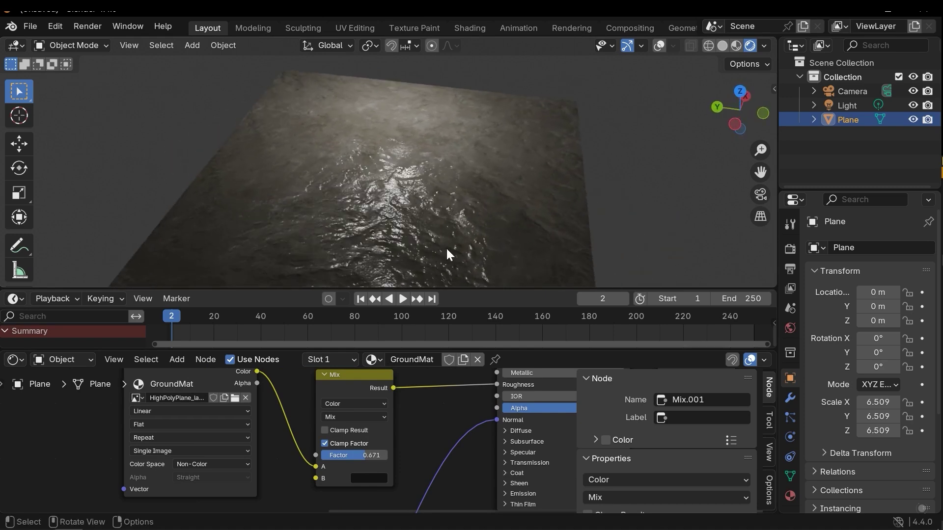
left_click(403, 302)
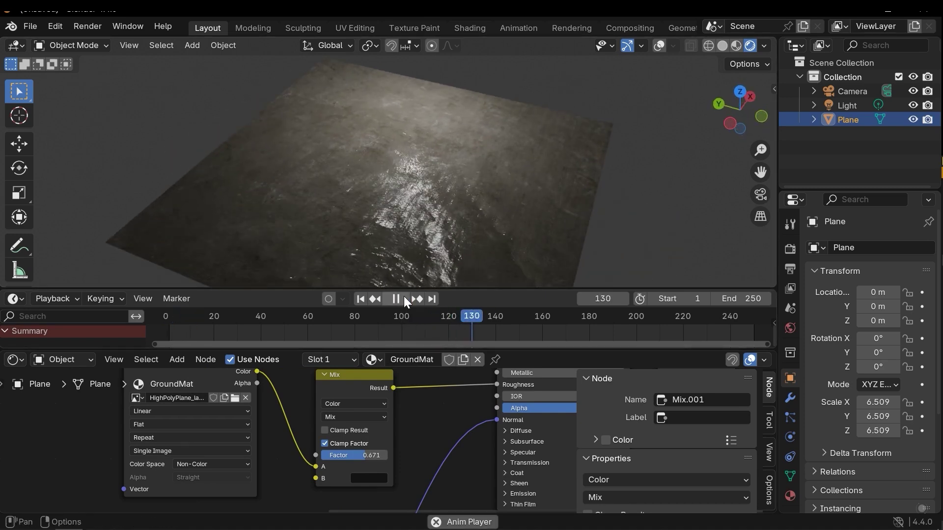
left_click(404, 298)
left_click_drag(427, 317, 176, 326)
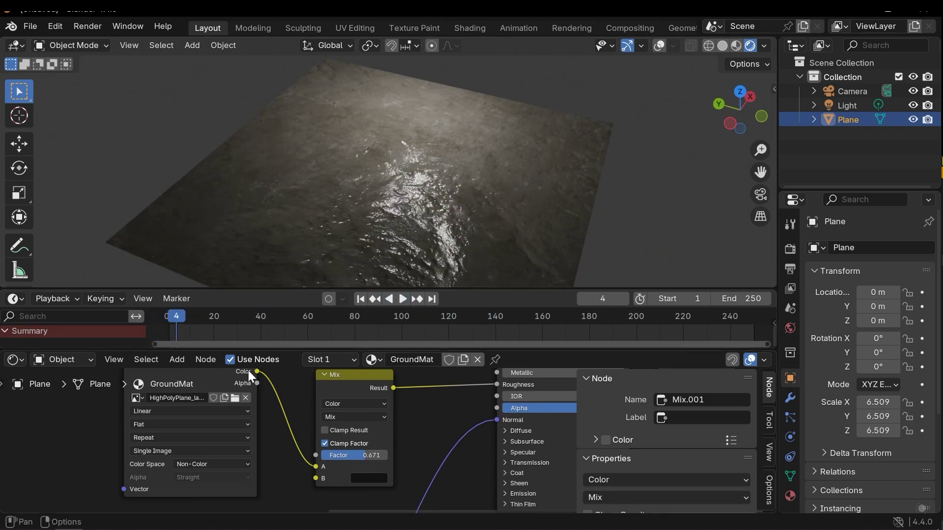
Step: Add a Value node in the empty area above the WaterFlowN.png texture node
scroll(344, 439, "down", 7)
middle_click_drag(344, 439, 447, 389)
scroll(250, 434, "up", 2)
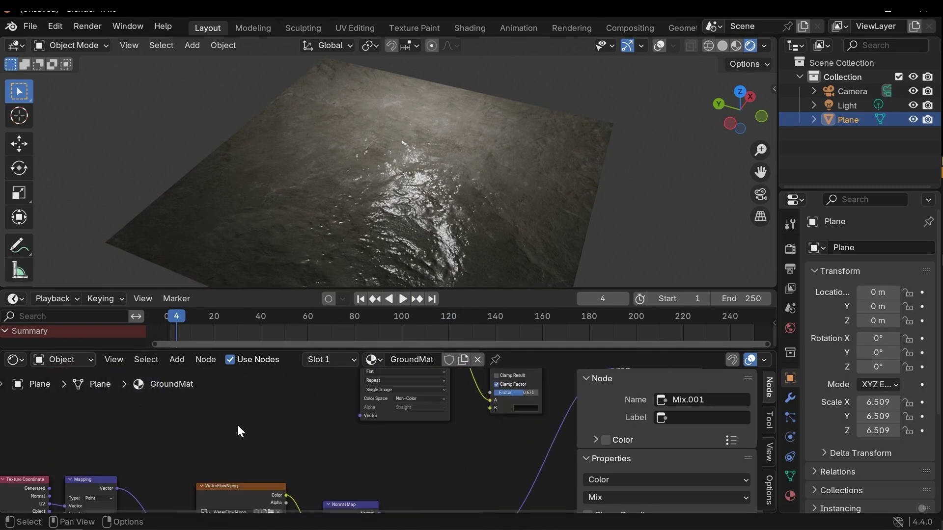
key("shift+a")
type("value")
key("Return")
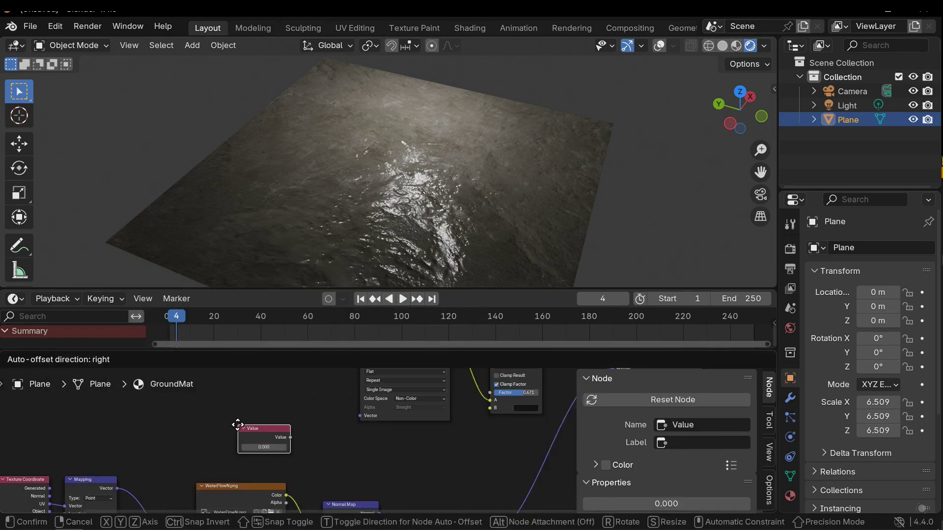
left_click(238, 426)
Step: Copy the Factor of the Mix node that blends the normal maps, 0.544, into the Value node
scroll(270, 426, "up", 1)
middle_click_drag(456, 384, 401, 390)
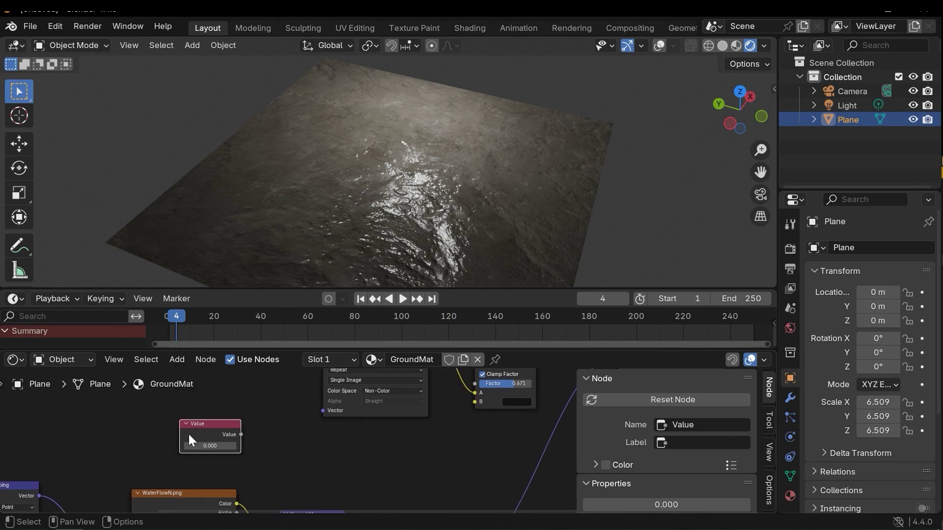
middle_click_drag(204, 429, 177, 476)
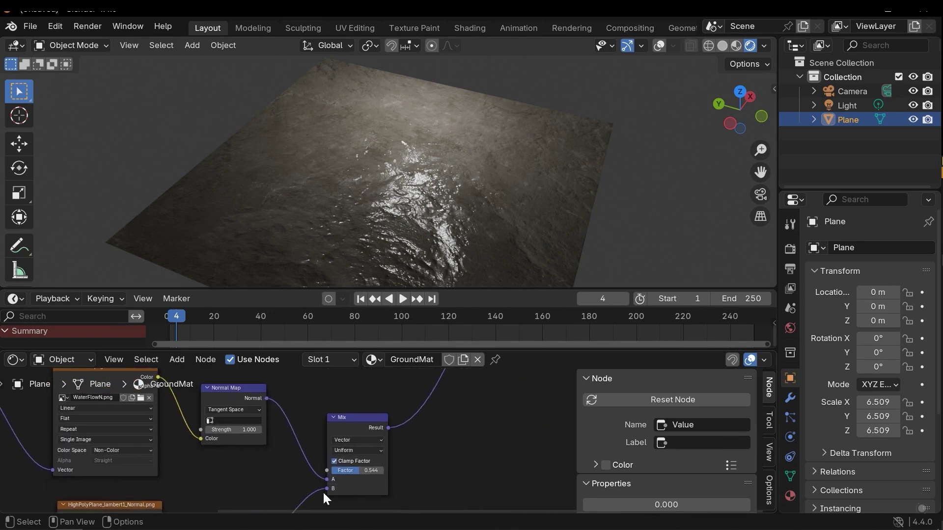
left_click(333, 408)
middle_click_drag(339, 410, 415, 513)
scroll(219, 430, "up", 2)
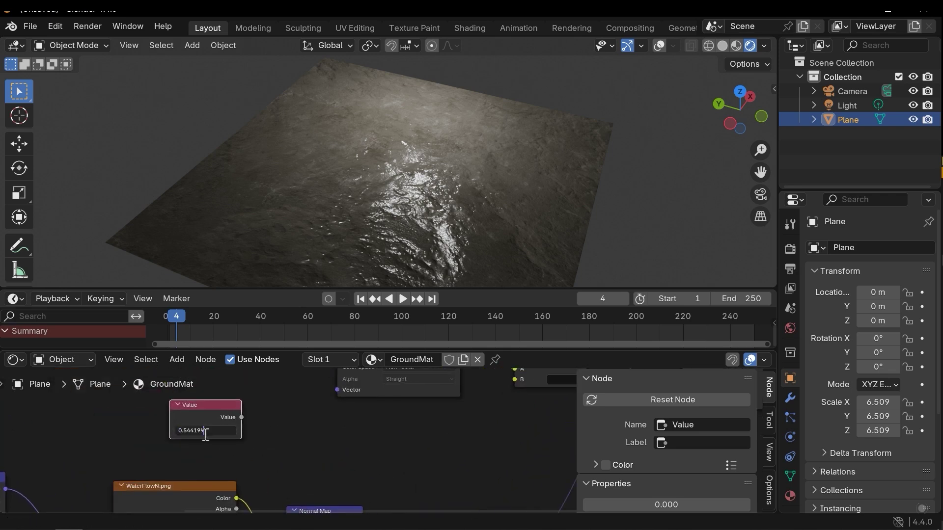
Step: Connect the Value node's output to the Factor inputs of both the normal Mix and the roughness Mix nodes
scroll(259, 440, "down", 3)
middle_click_drag(241, 430, 218, 392)
left_click_drag(211, 391, 363, 416)
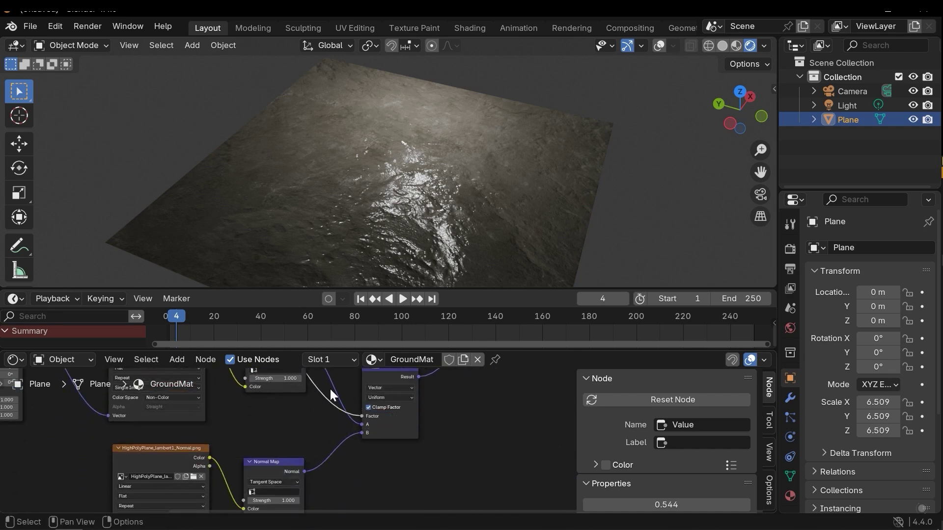
middle_click_drag(291, 373, 273, 512)
middle_click_drag(209, 432, 182, 396)
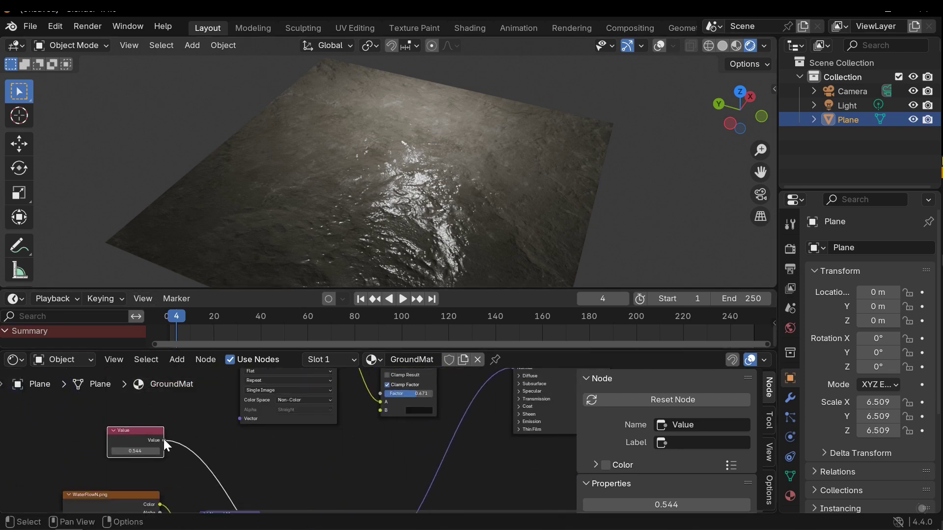
left_click_drag(380, 398, 380, 406)
middle_click_drag(297, 441, 436, 412)
scroll(321, 431, "up", 4)
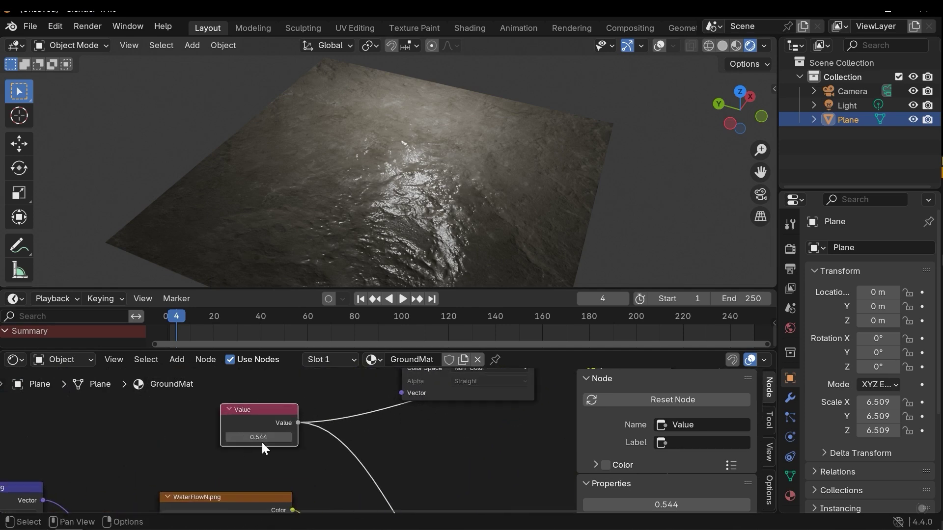
Step: Try a different number on the Value node and undo the change
left_click_drag(258, 437, 297, 437)
scroll(355, 426, "down", 2)
scroll(355, 426, "down", 2)
key("ctrl+z")
Step: Set the shared Value node to 0.744 to strengthen the wet look
scroll(466, 446, "down", 3)
middle_click_drag(470, 448, 417, 464)
scroll(431, 441, "down", 2)
scroll(394, 427, "up", 5)
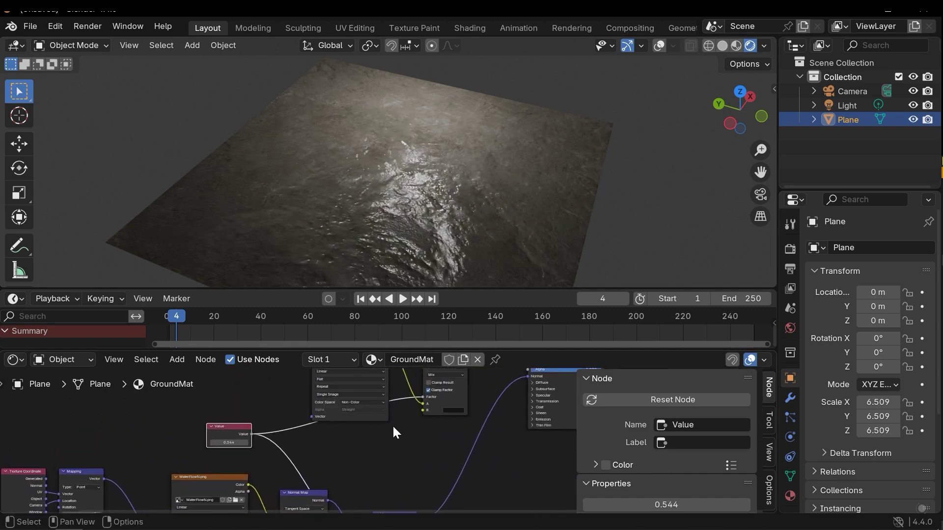
middle_click_drag(304, 429, 262, 415)
left_click_drag(186, 435, 230, 448)
left_click_drag(230, 448, 216, 448)
Step: Play the animation while viewing the plane from a lower angle, and stop it at frame 112
key("space")
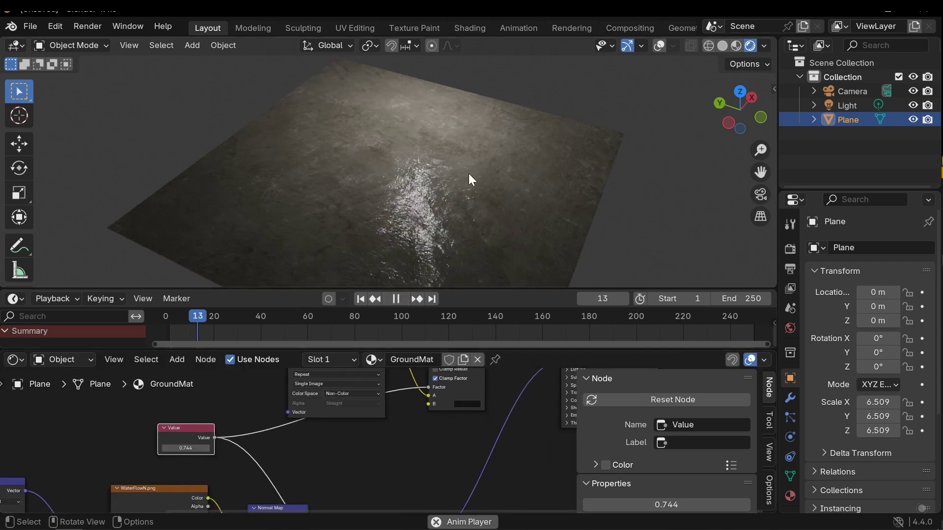
mouse_move(469, 173)
middle_mouse_down()
mouse_move(520, 137)
mouse_move(505, 164)
mouse_move(421, 153)
mouse_move(456, 162)
middle_mouse_up()
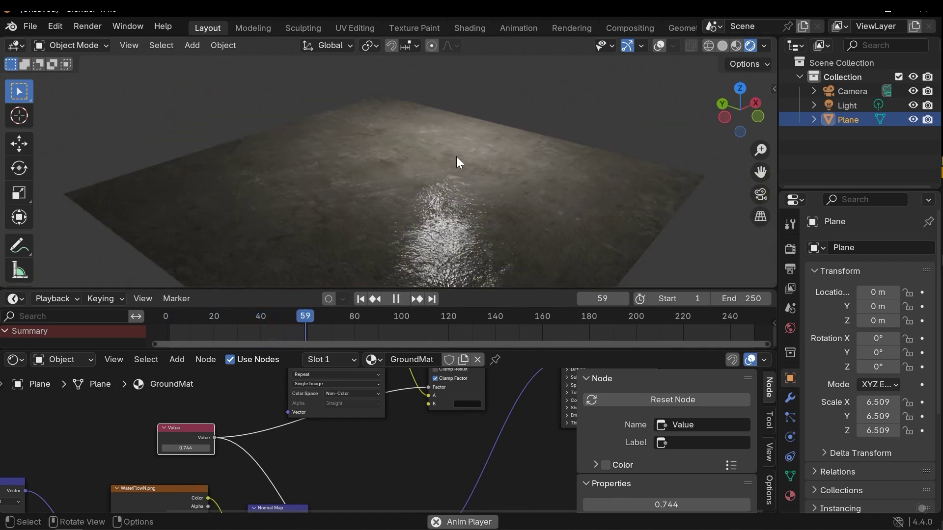
scroll(392, 399, "down", 4)
key("space")
Step: Move the Time group node farther below the Texture Coordinate node and review the rest of the node tree
scroll(392, 399, "down", 4)
middle_click_drag(387, 408, 375, 414)
middle_click_drag(227, 476, 258, 441)
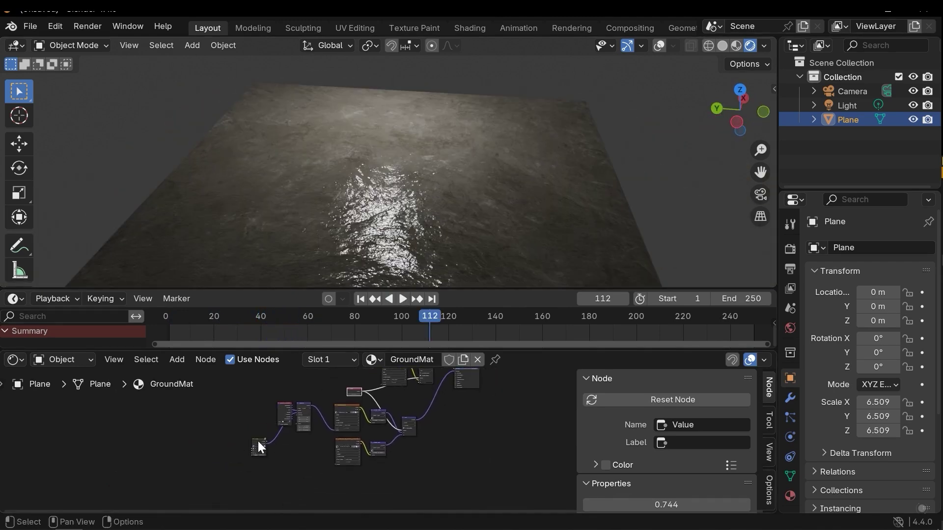
scroll(258, 441, "up", 4)
left_click_drag(196, 442, 212, 452)
scroll(217, 450, "up", 2)
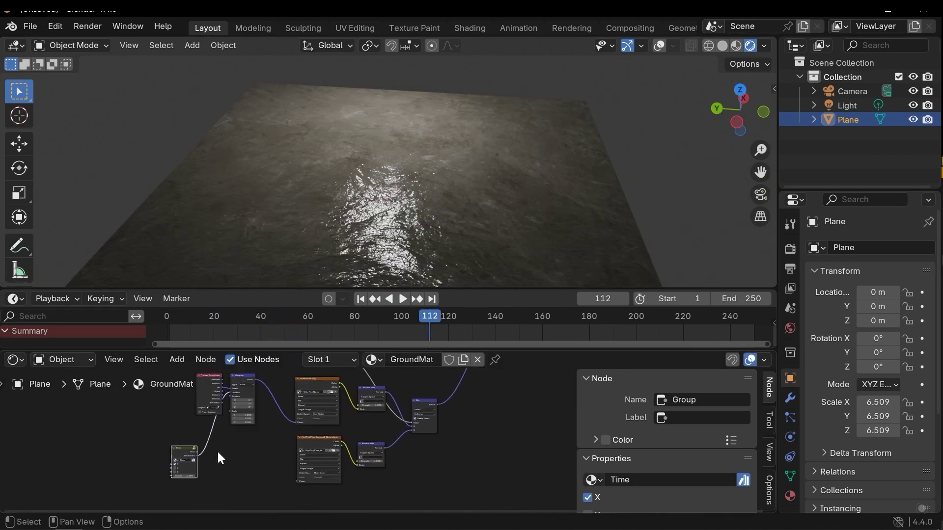
middle_click_drag(336, 393, 252, 439)
middle_click_drag(341, 401, 379, 452)
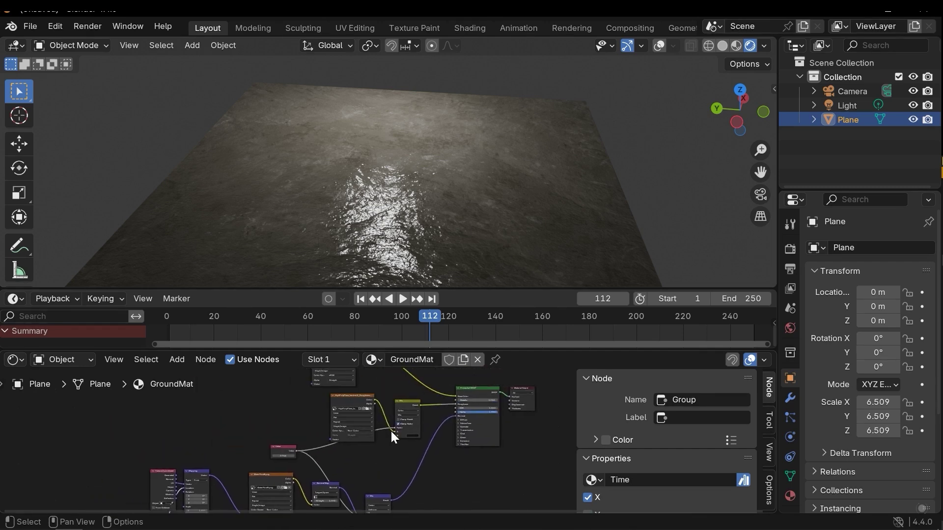